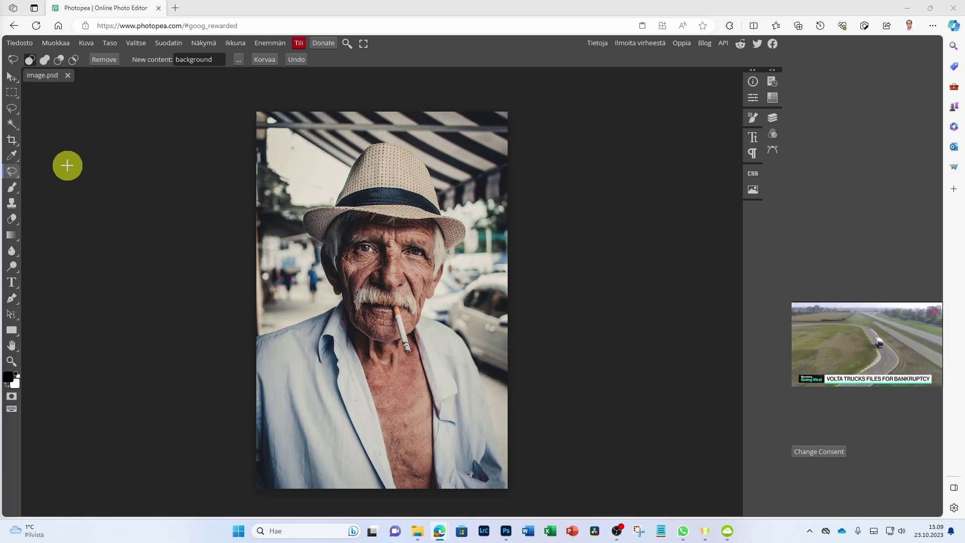
Switch to Magic Replace and lasso the striped awning strip along the photo's top edge
right_click(12, 172)
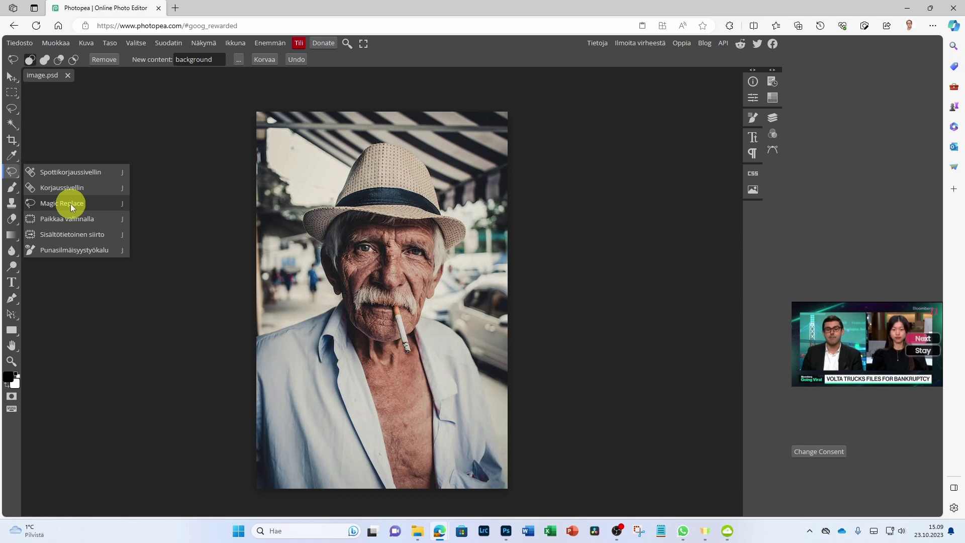
click(71, 203)
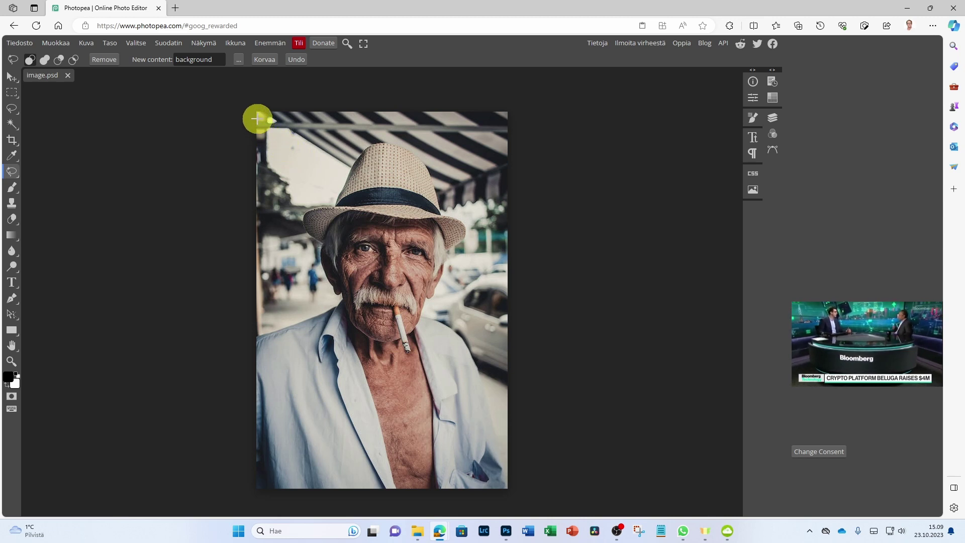
mouse_move(257, 119)
mouse_down()
mouse_move(316, 135)
mouse_move(500, 140)
mouse_move(386, 121)
mouse_move(254, 123)
mouse_up()
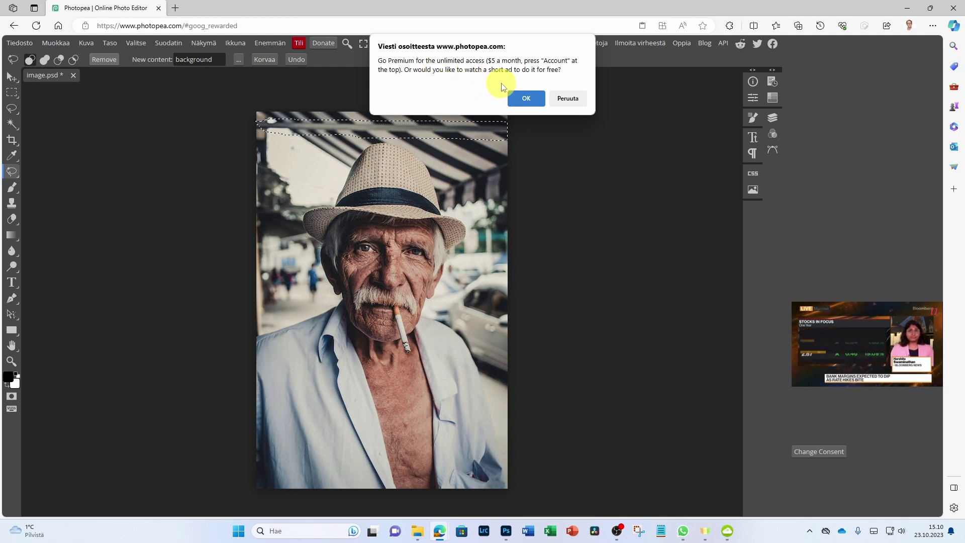
Accept the watch-an-ad offer and close the ad so the awning replacement is processed
click(526, 99)
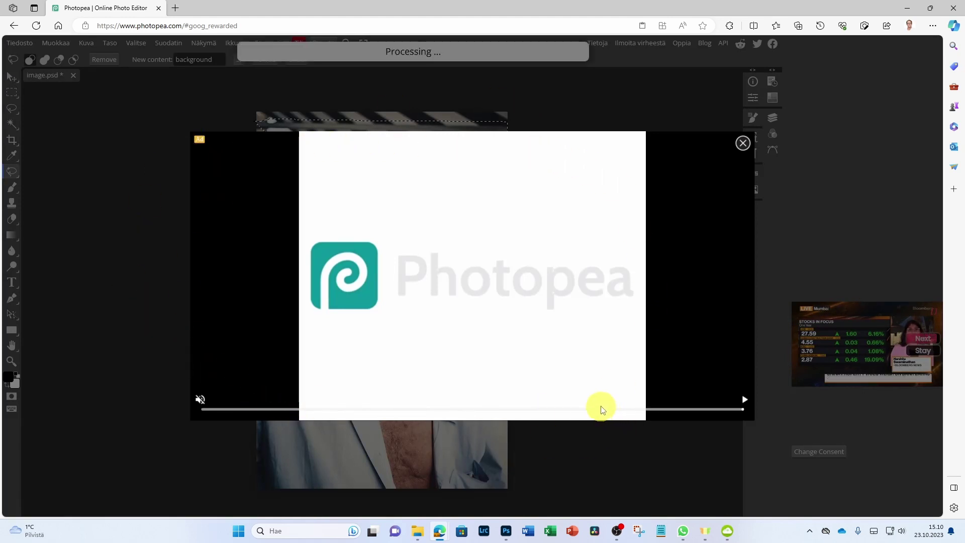
click(742, 145)
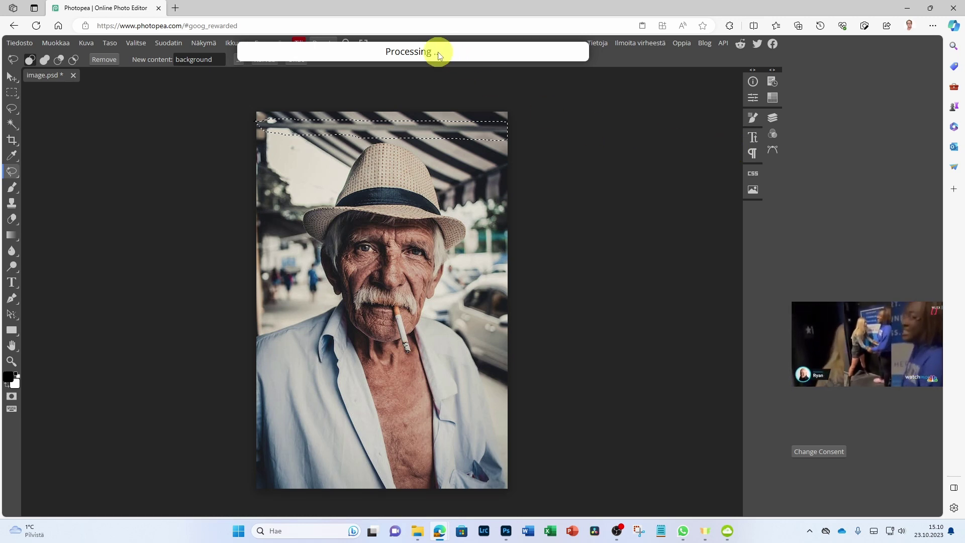
Clear the Photopea selection, then lasso the top awning strip in Photoshop
click(302, 171)
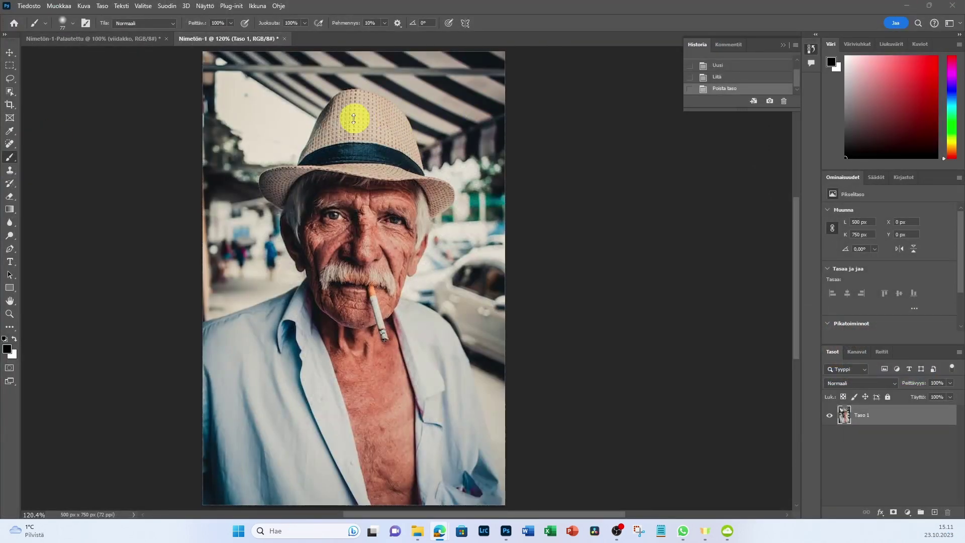
click(17, 47)
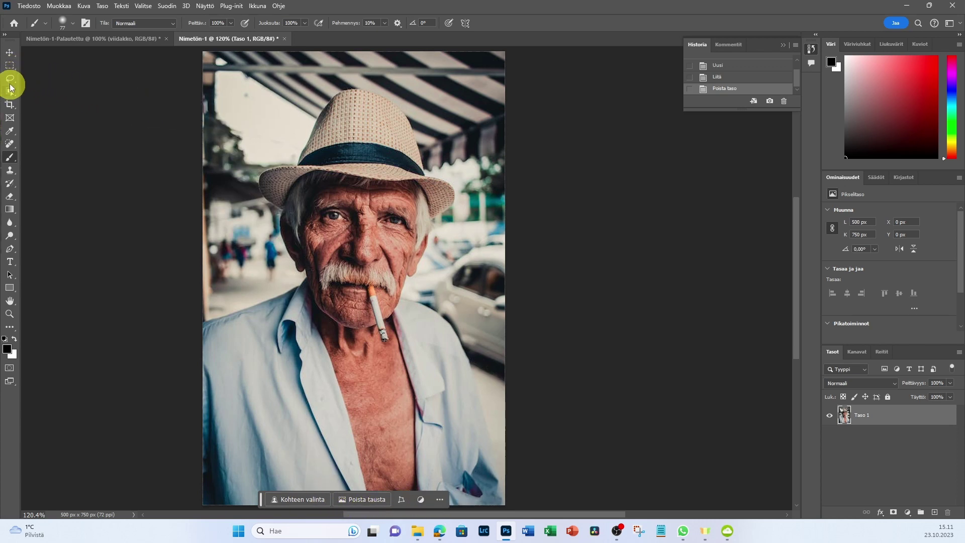
click(9, 79)
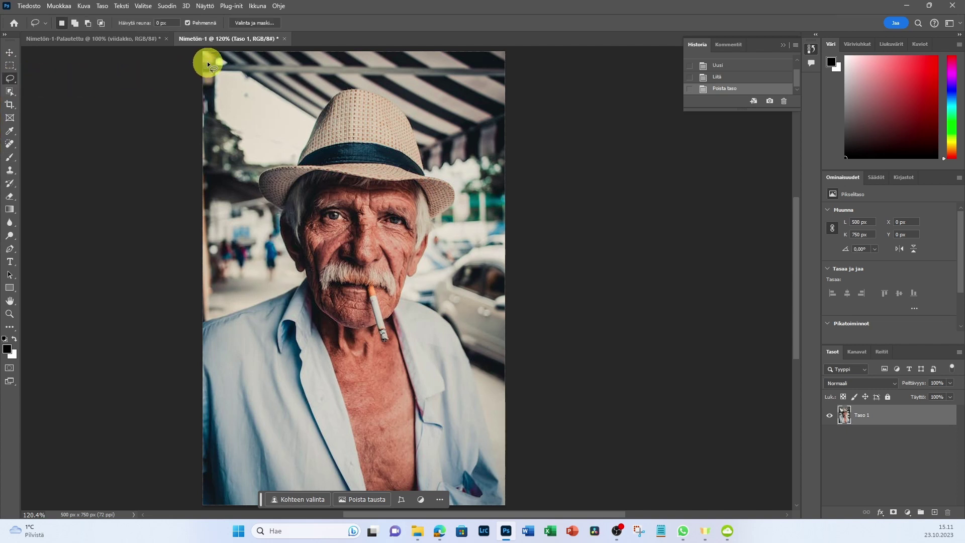
mouse_move(207, 61)
mouse_down()
mouse_move(200, 75)
mouse_move(519, 87)
mouse_up()
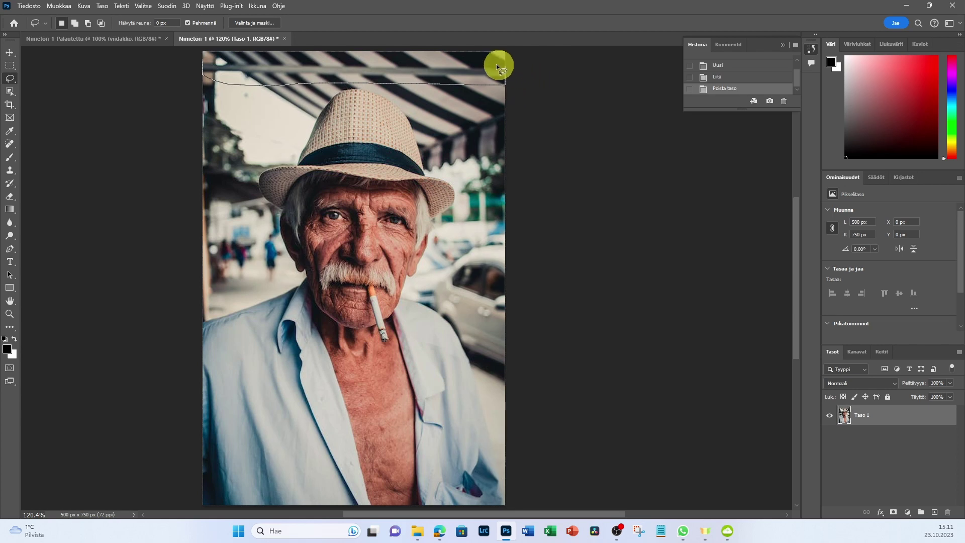
drag(416, 63, 335, 62)
drag(203, 62, 203, 62)
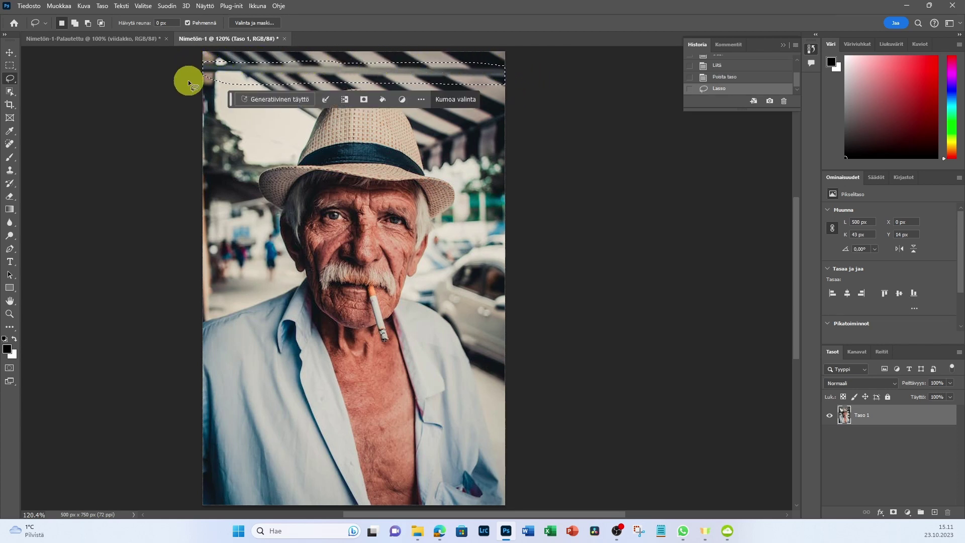
Generative-fill the awning strip with an empty prompt, then return to Photopea
click(281, 99)
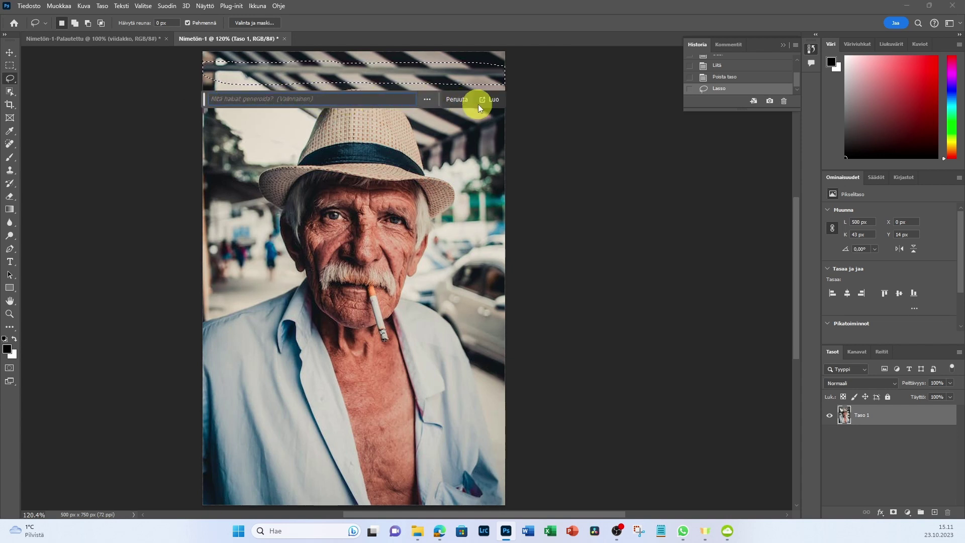
click(494, 102)
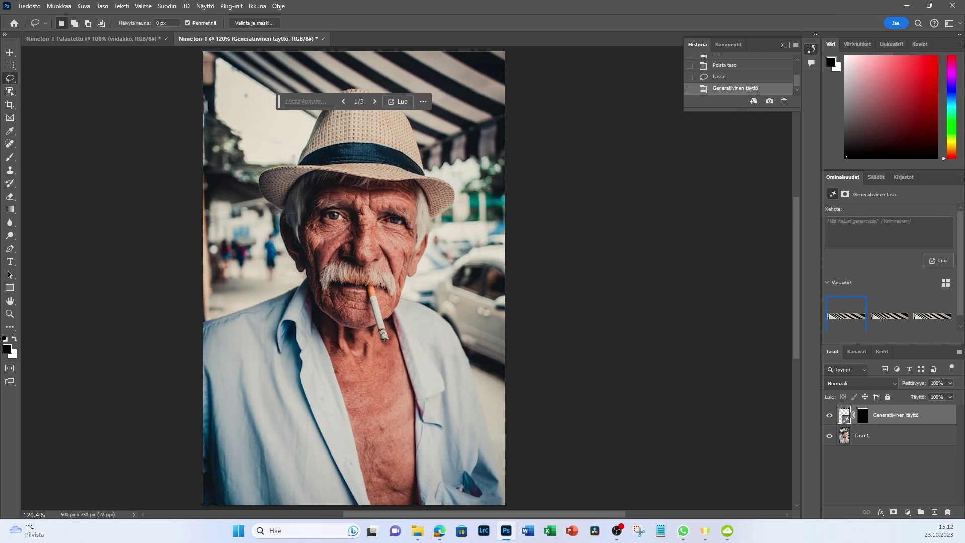
key(alt+Tab)
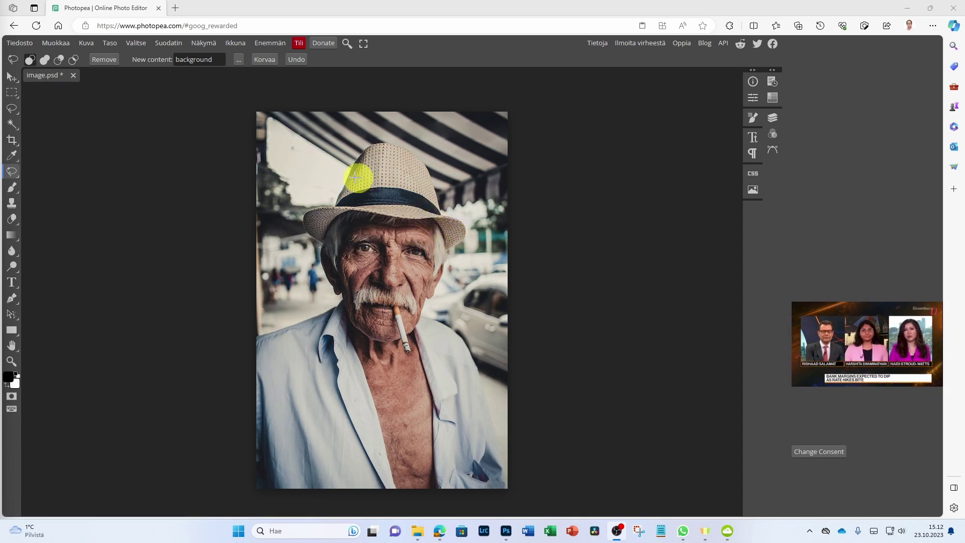
Pick Magic Replace again and lasso around the old man's straw hat
right_click(13, 174)
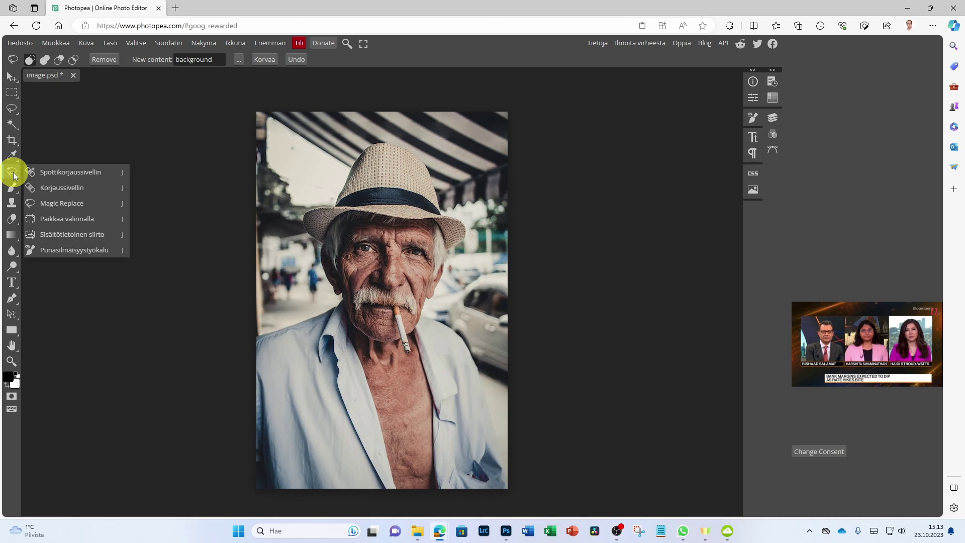
click(78, 203)
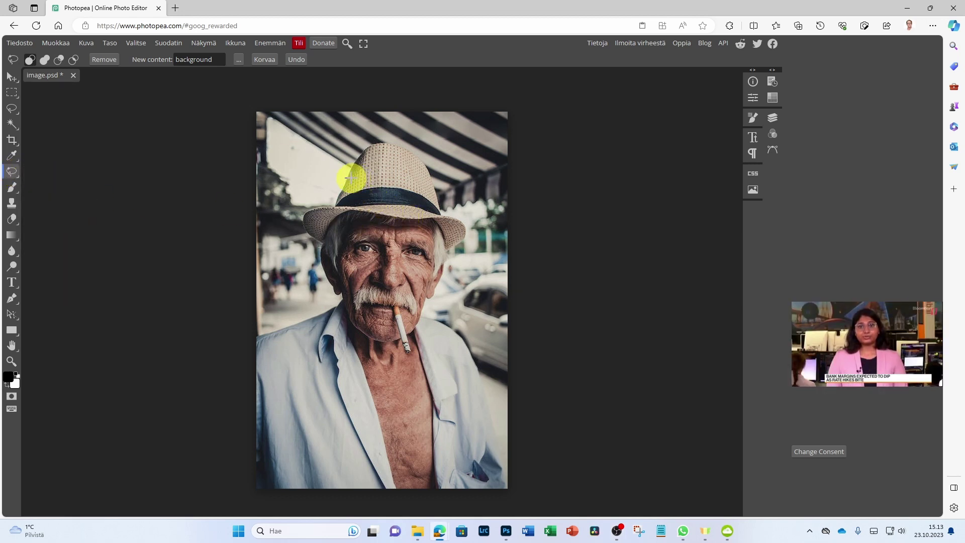
mouse_move(345, 156)
mouse_down()
mouse_move(305, 192)
mouse_move(437, 237)
mouse_move(455, 256)
mouse_move(475, 236)
mouse_move(446, 203)
mouse_move(431, 155)
mouse_move(399, 134)
mouse_move(362, 134)
mouse_move(348, 152)
mouse_up()
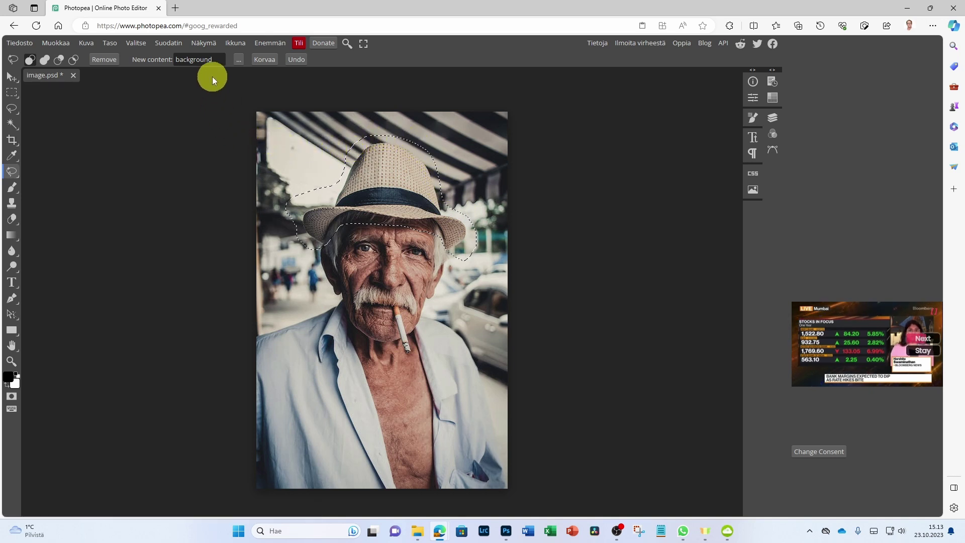
Change the Magic Replace new content to 'red hat' and run it on the hat
click(174, 61)
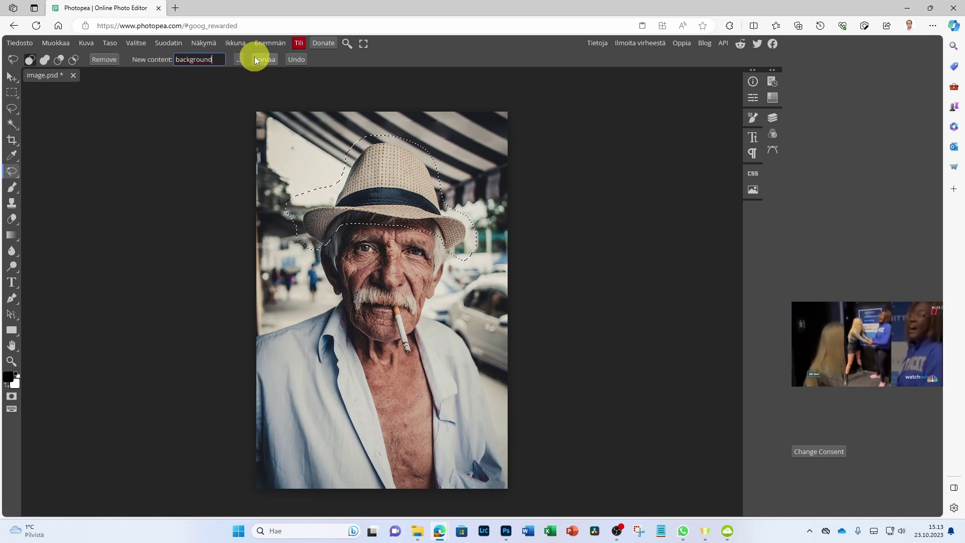
key(BackSpace)
key(BackSpace)
key(BackSpace)
key(BackSpace)
key(BackSpace)
key(BackSpace)
key(BackSpace)
key(BackSpace)
key(BackSpace)
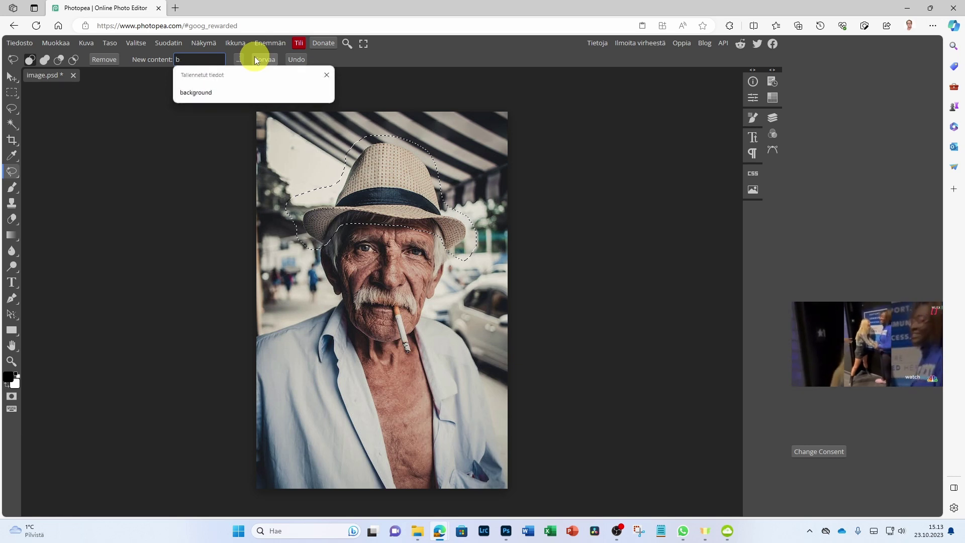
key(BackSpace)
text(re)
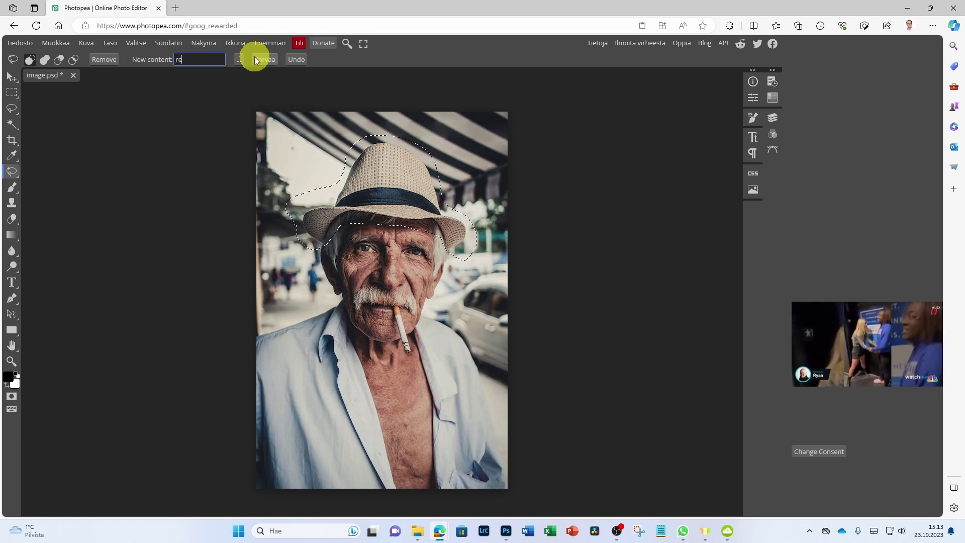
text(d hat)
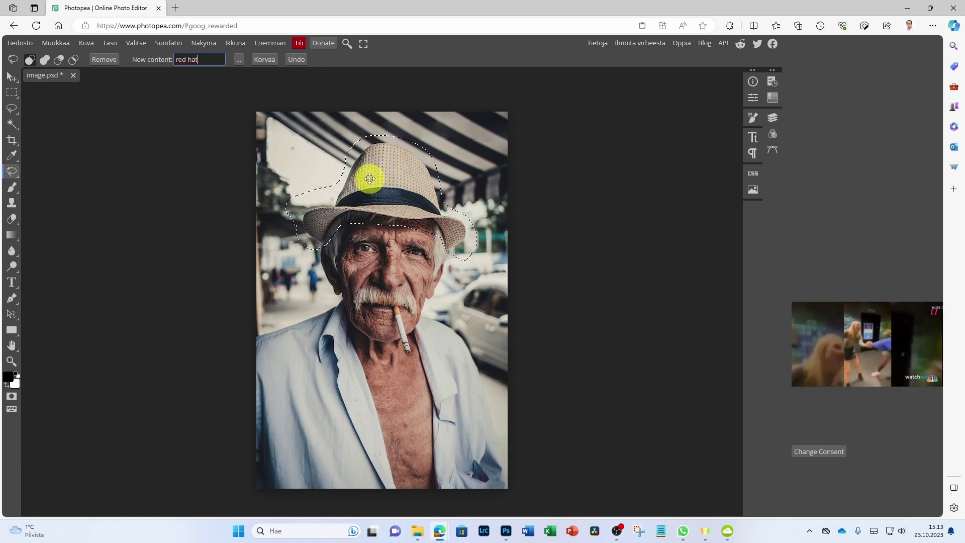
click(263, 60)
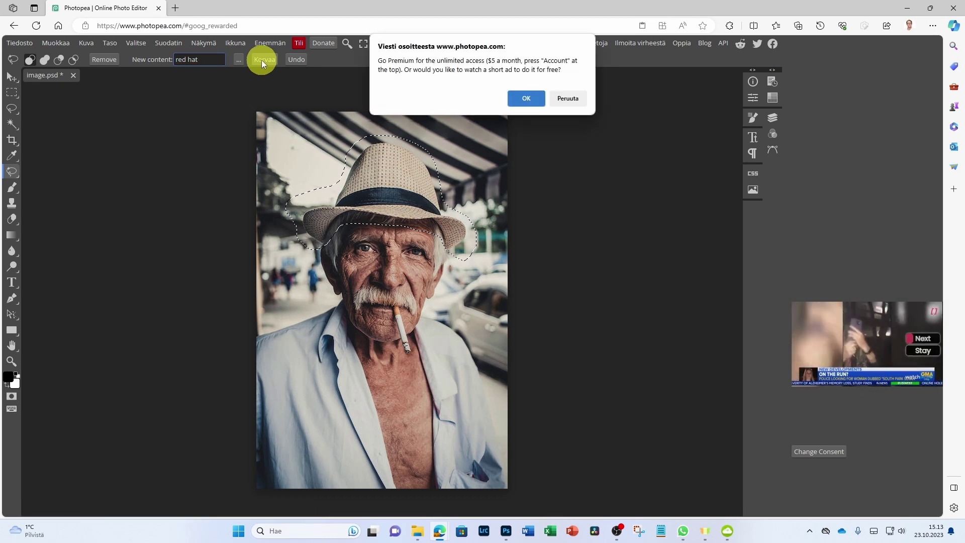
Accept and close the ad to get the red cap, then deselect
click(525, 99)
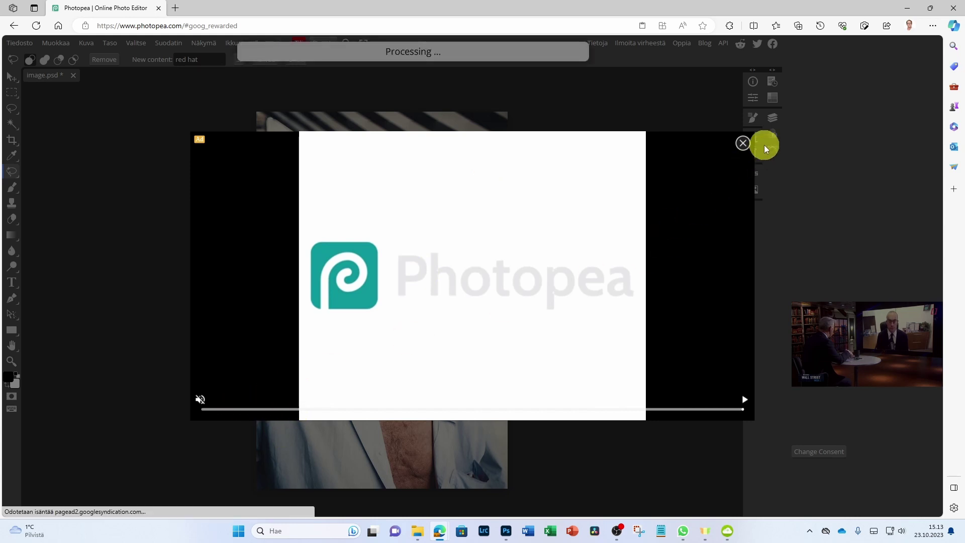
click(742, 144)
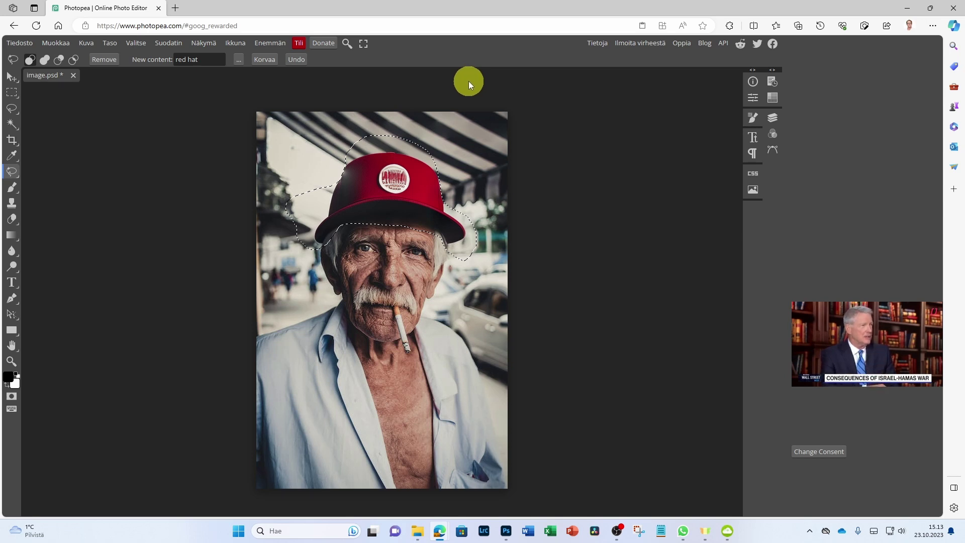
key(ctrl+d)
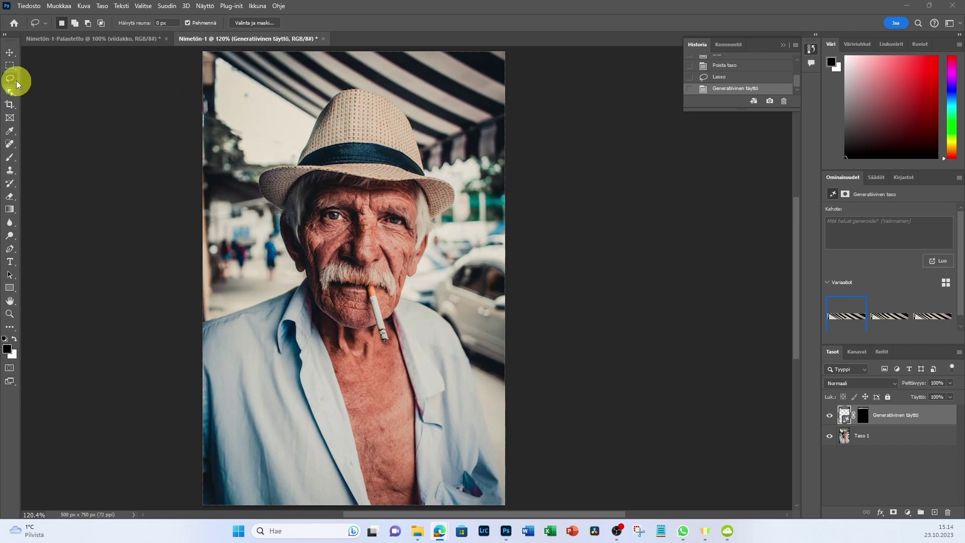
In Photoshop, lasso the straw hat and generative-fill it with 'punainen hattu'
click(309, 103)
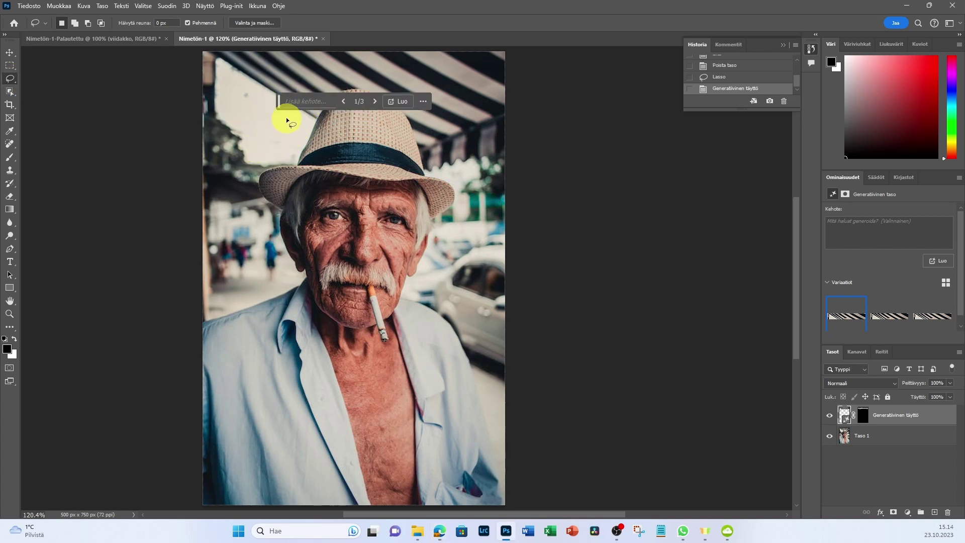
drag(305, 124, 285, 213)
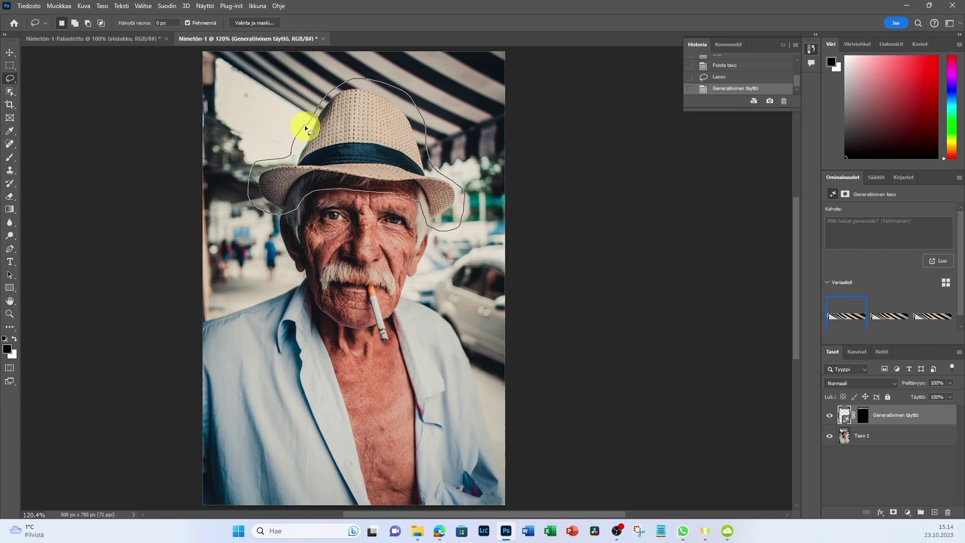
drag(305, 128, 304, 129)
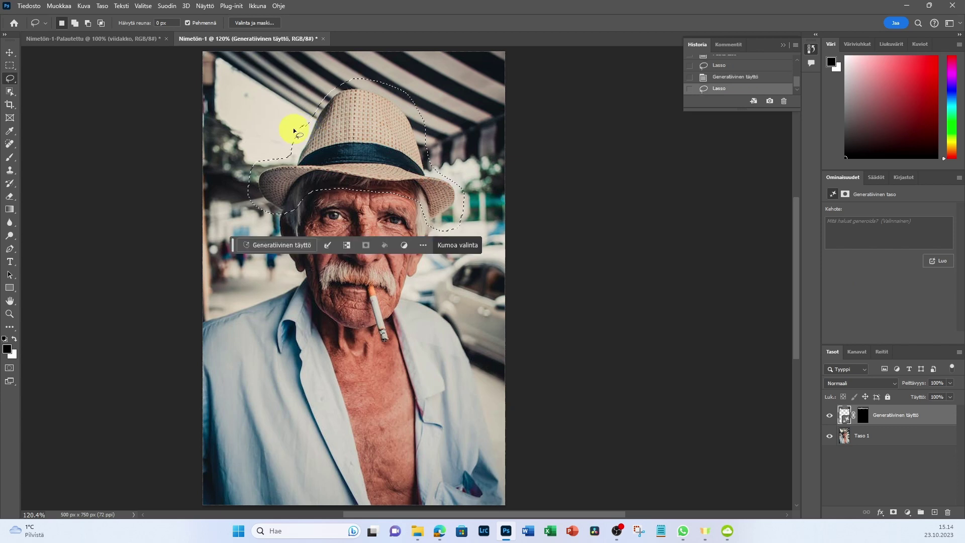
click(278, 248)
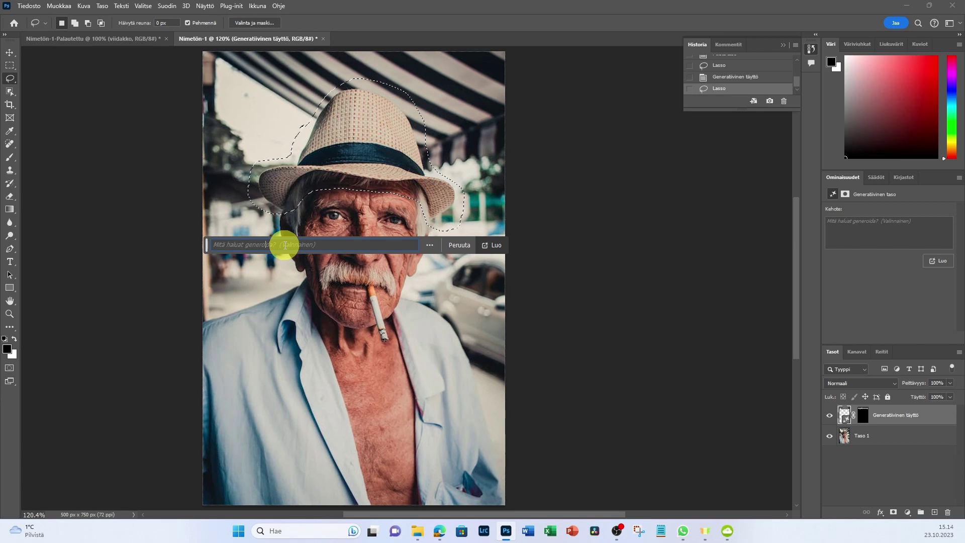
text(punainen ha)
text(ttu)
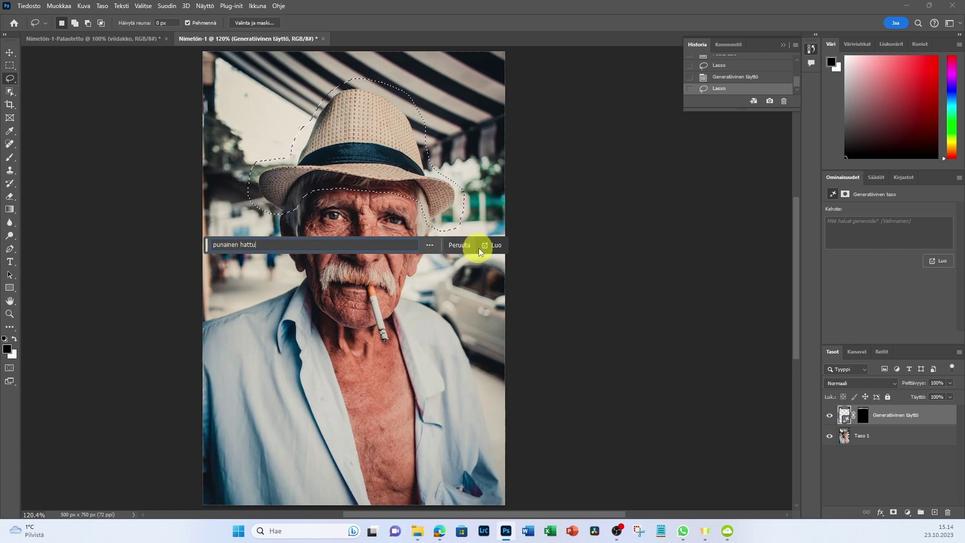
click(492, 246)
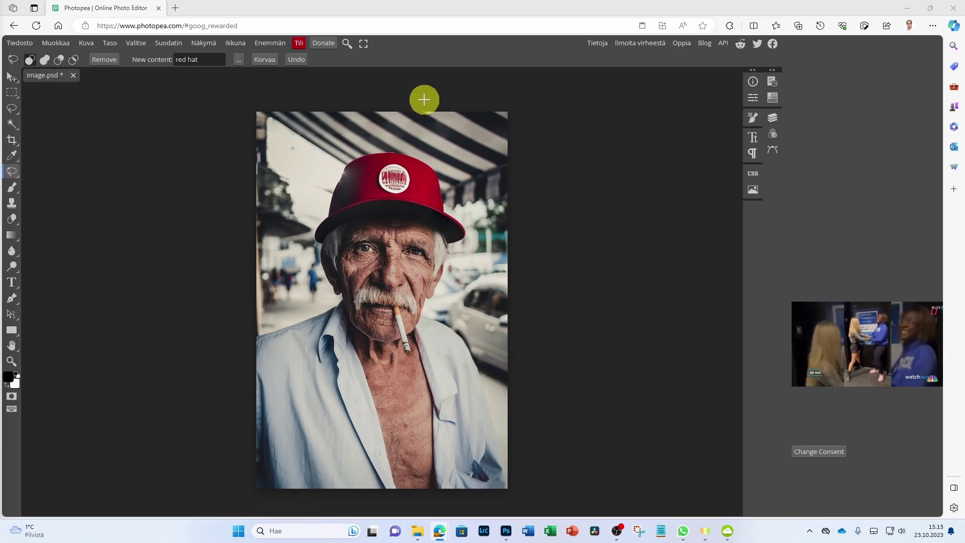
Show Photopea's Layers panel via Ikkuna > Tasot, then bring up the Photoshop portrait with the generated hat
click(235, 44)
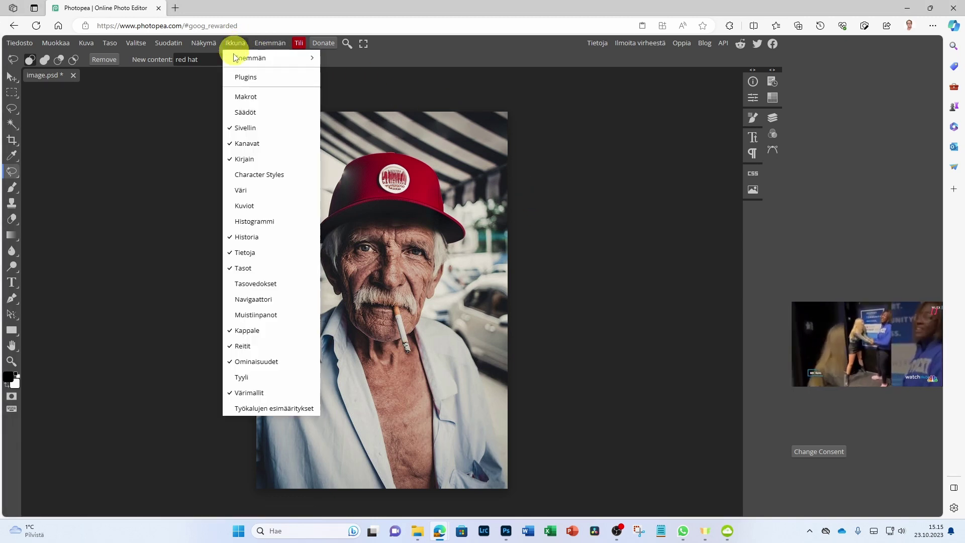
click(243, 268)
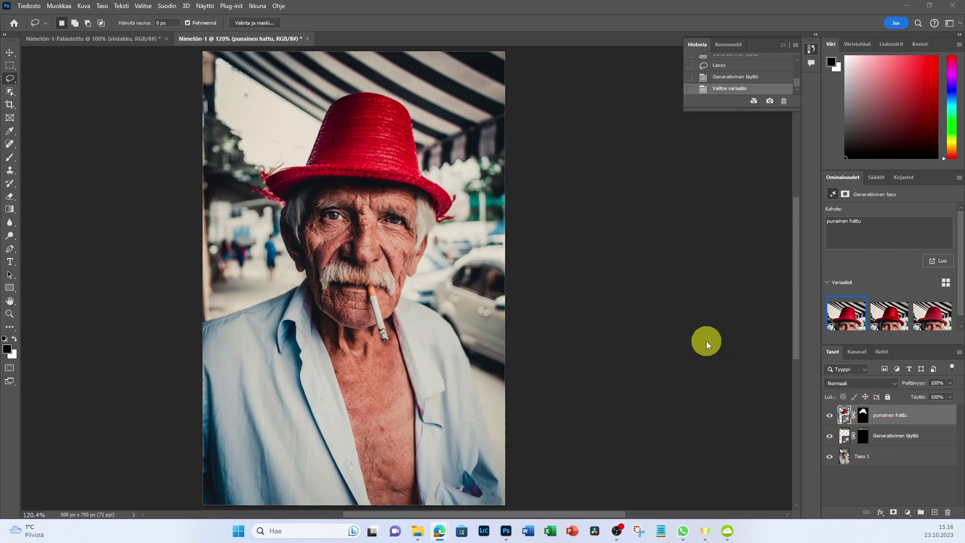
click(674, 303)
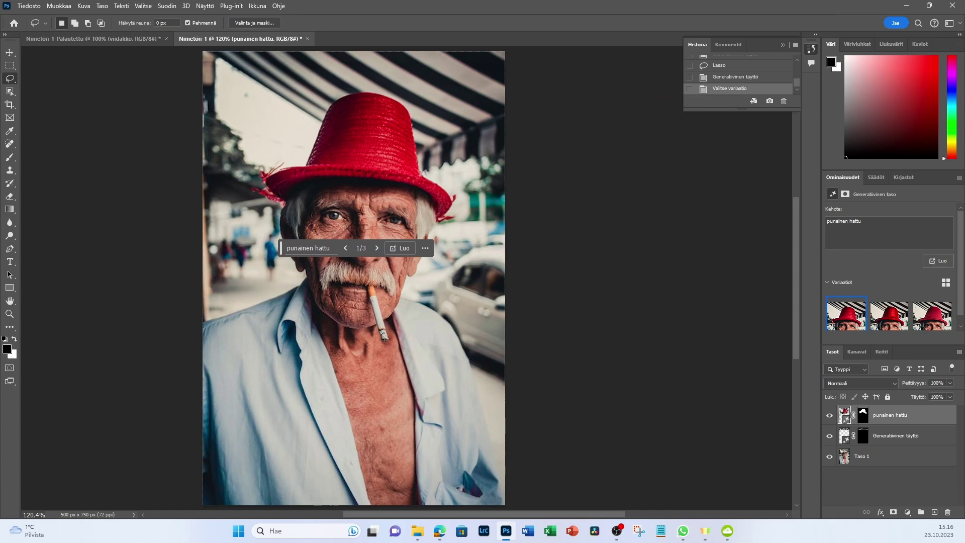
key(alt+Tab)
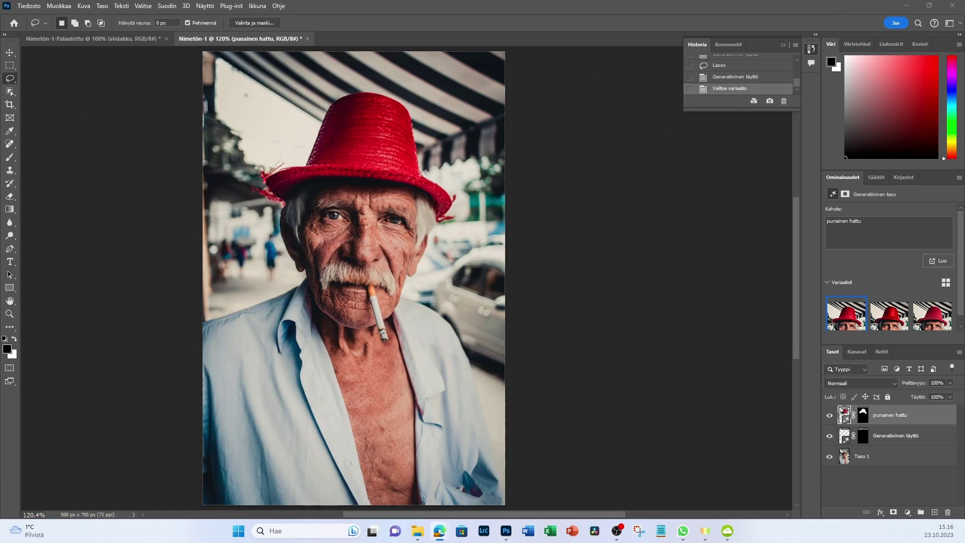
key(alt+Tab)
Preview the second and third generated hat variations, then go back to the first
click(472, 256)
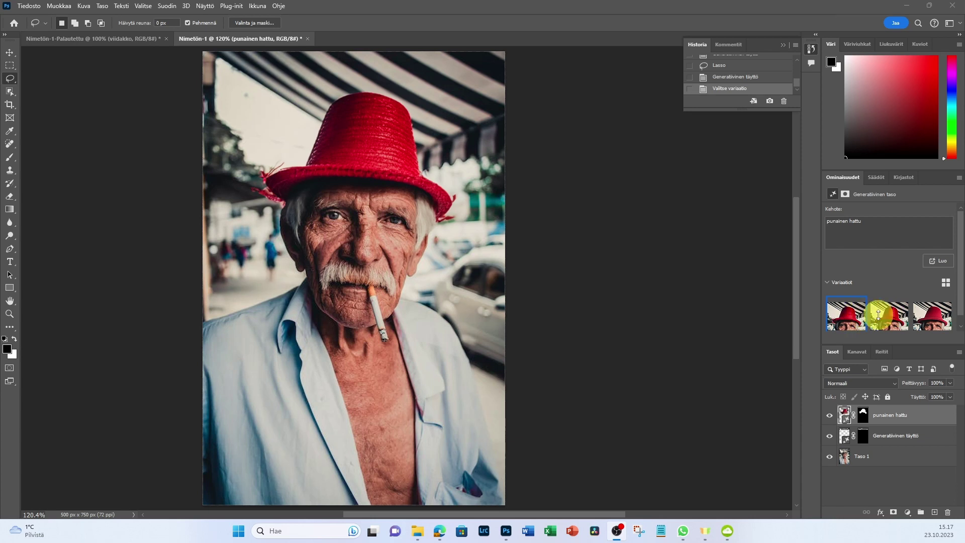
click(891, 316)
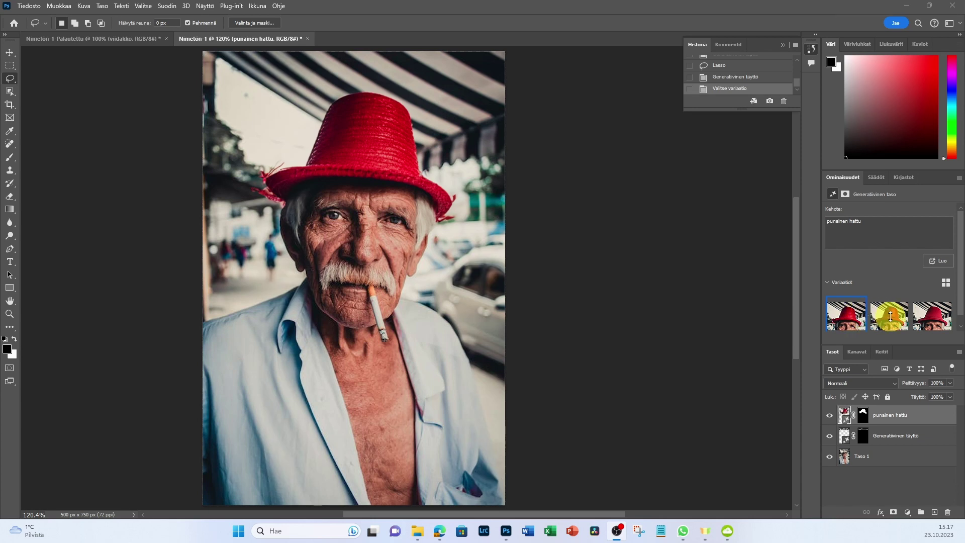
click(928, 317)
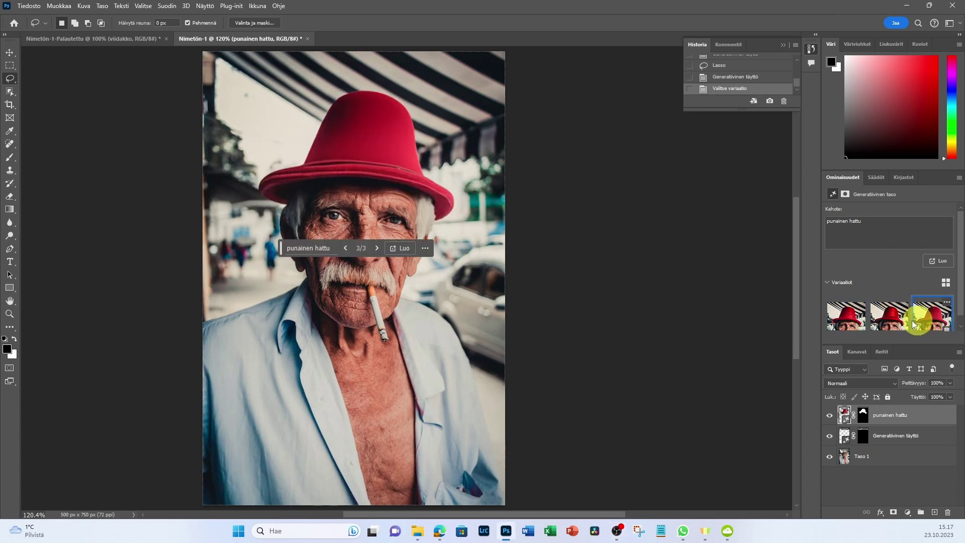
click(859, 320)
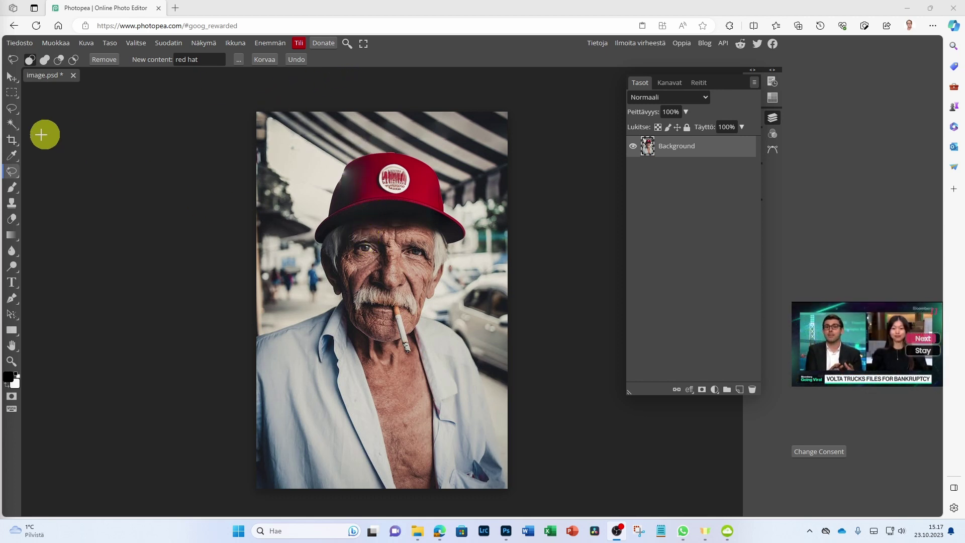
Switch to Magic Replace and lasso the eye area below the hat brim
right_click(11, 172)
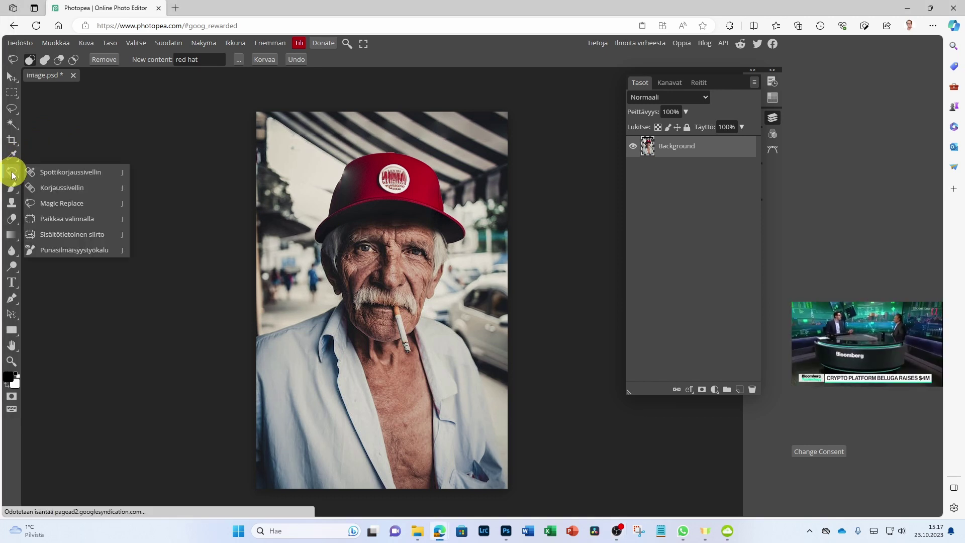
click(78, 203)
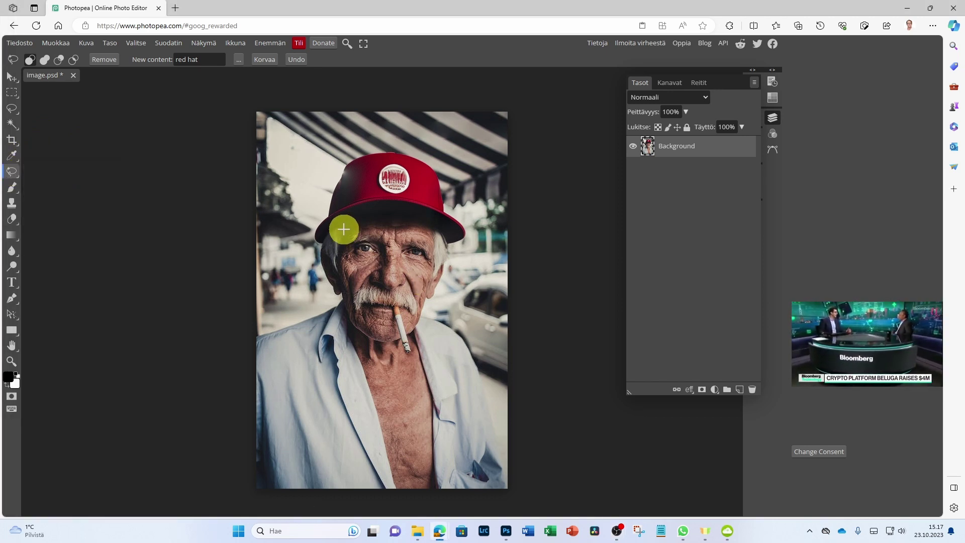
mouse_move(344, 229)
mouse_down()
mouse_move(402, 266)
mouse_move(436, 269)
mouse_move(442, 244)
mouse_move(421, 226)
mouse_move(341, 228)
mouse_up()
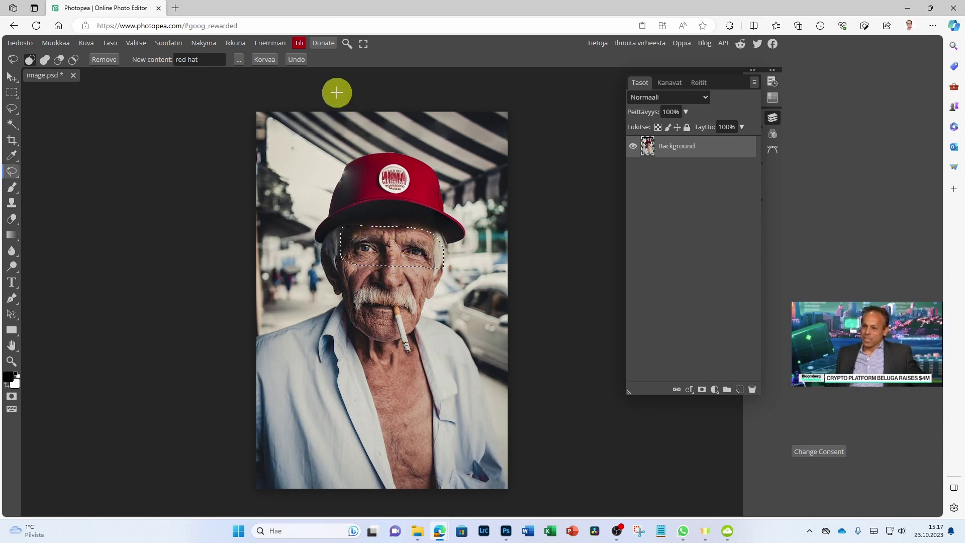
Replace the 'red hat' description with 'sun glasses' and run the replacement
click(204, 60)
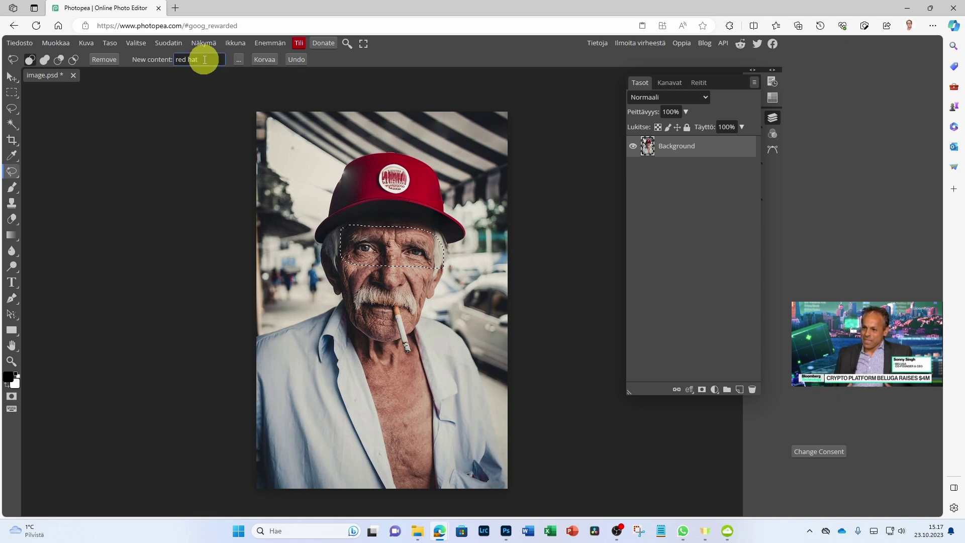
drag(205, 60, 179, 59)
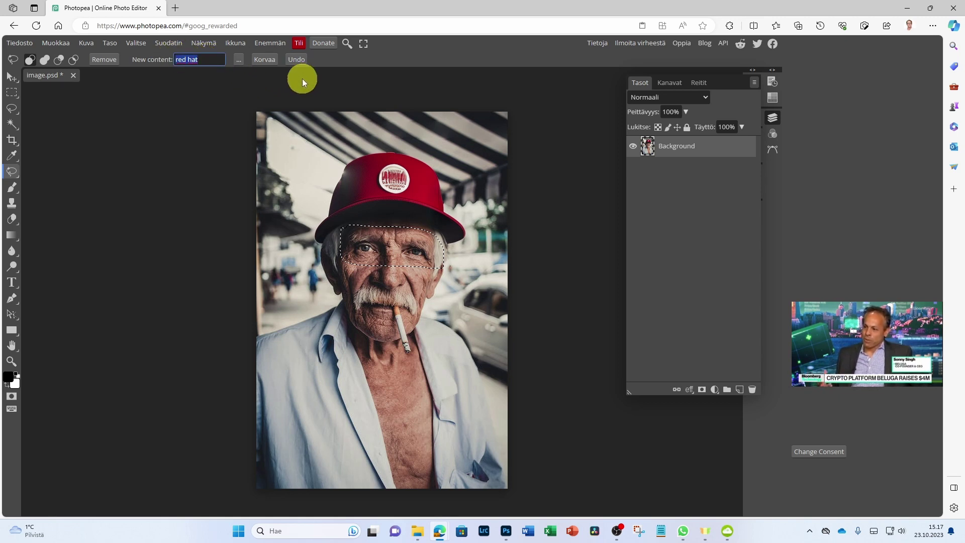
key(BackSpace)
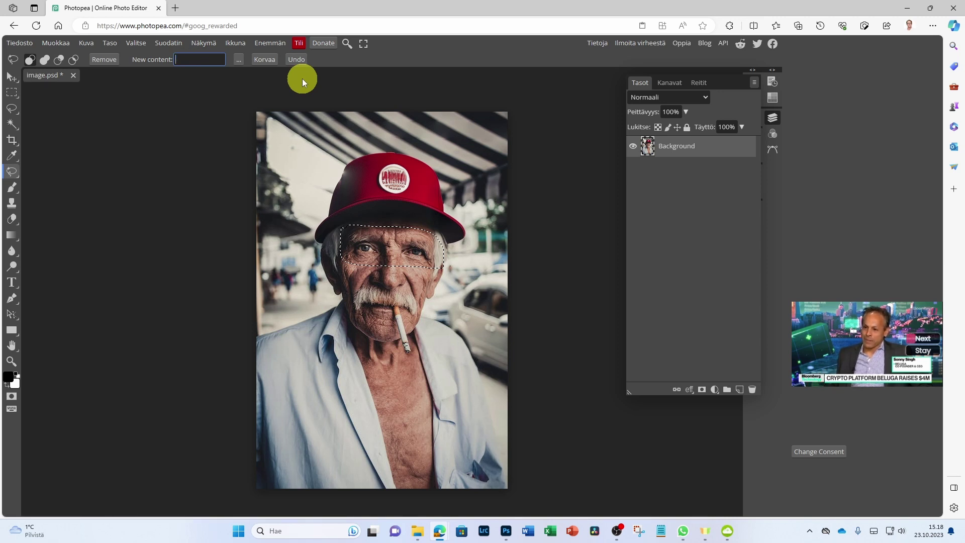
text(sun)
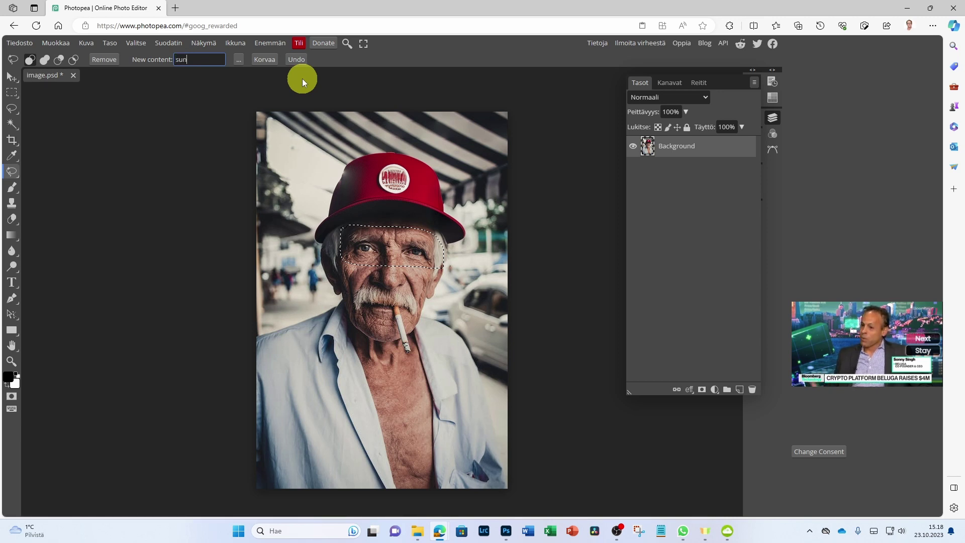
text(g)
key(BackSpace)
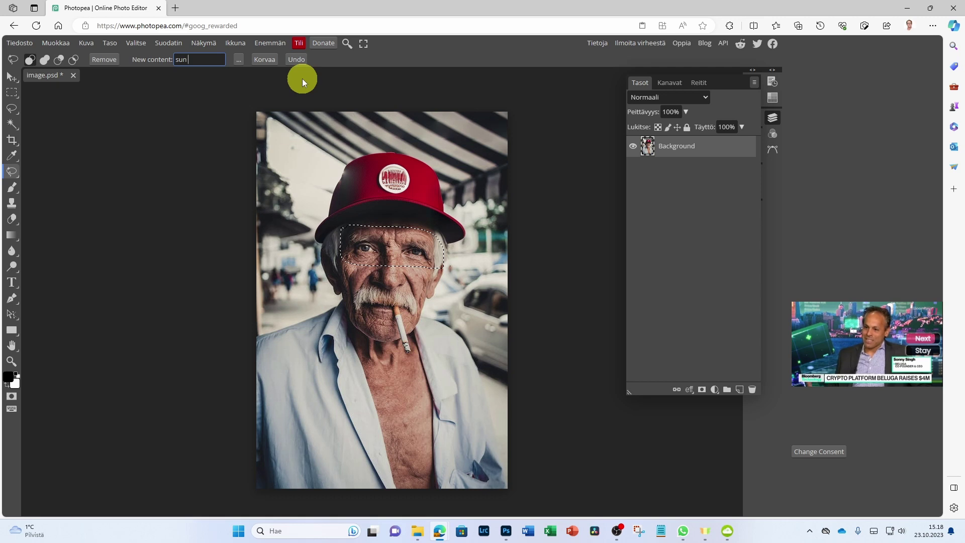
text(d)
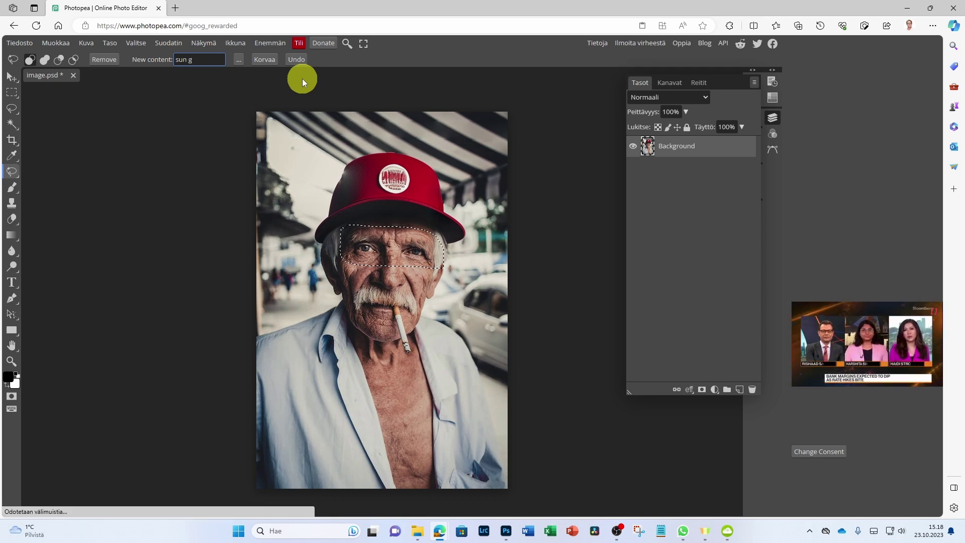
text(lasse)
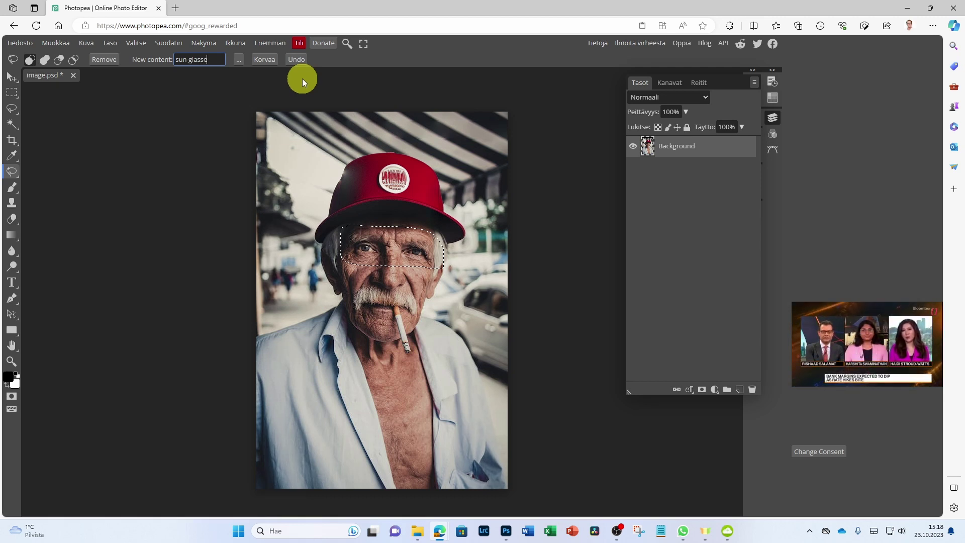
text(w)
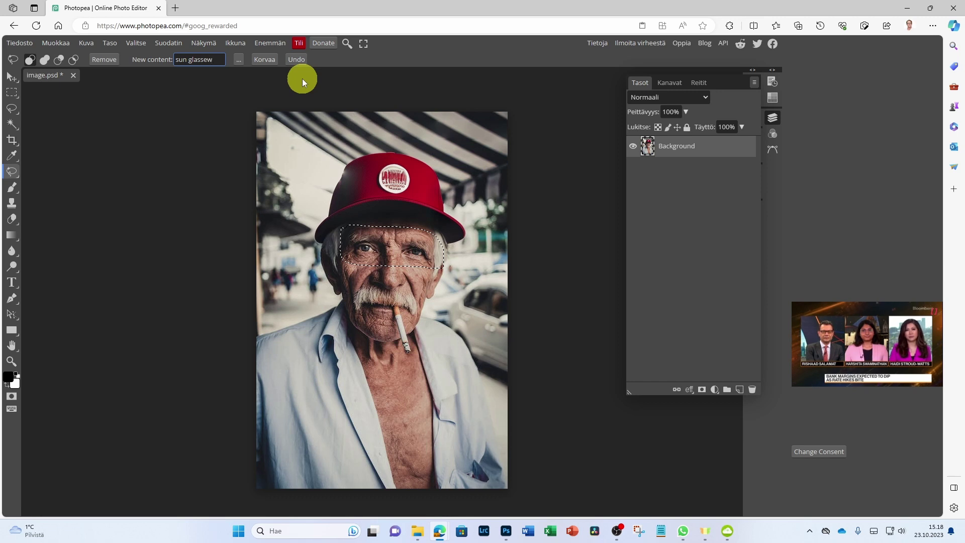
key(BackSpace)
text(s)
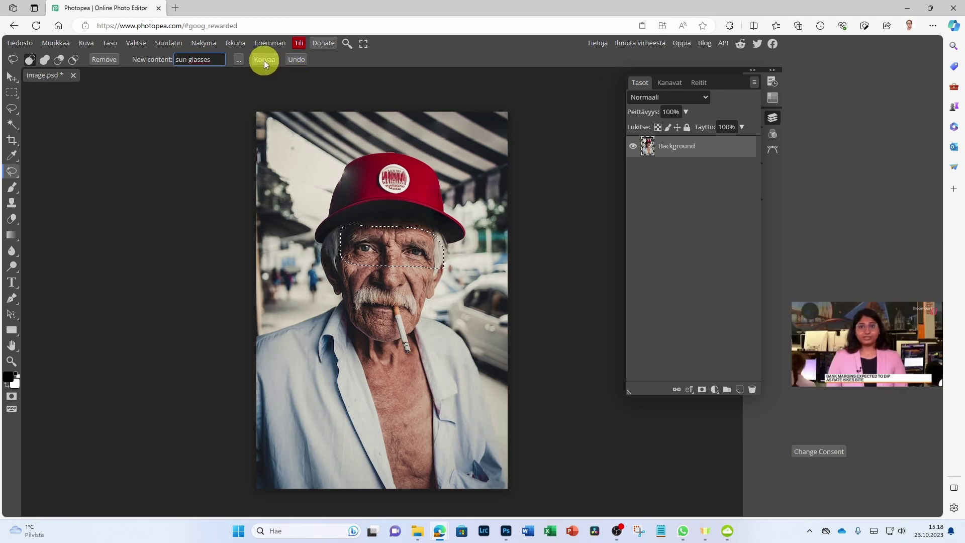
click(264, 61)
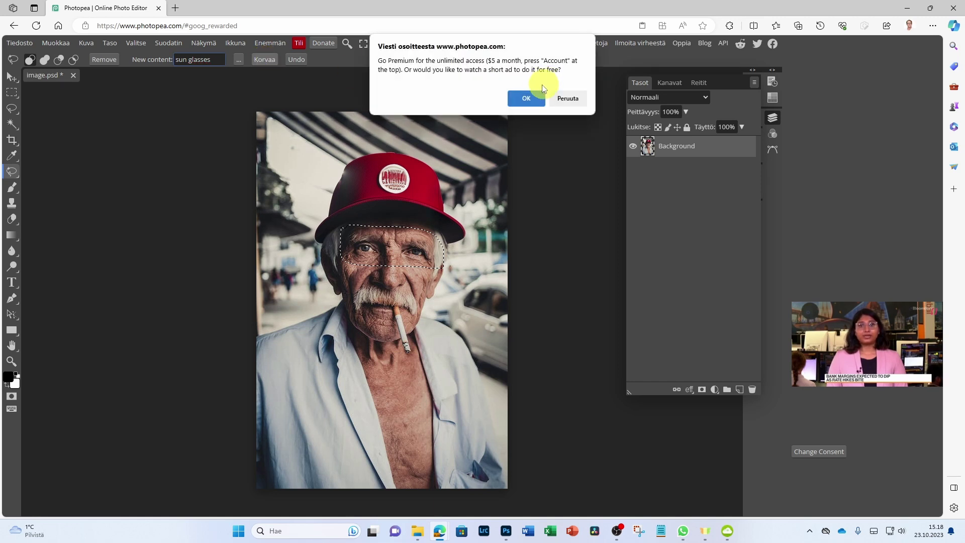
Accept watching the rewarded ad instead of going Premium
click(527, 98)
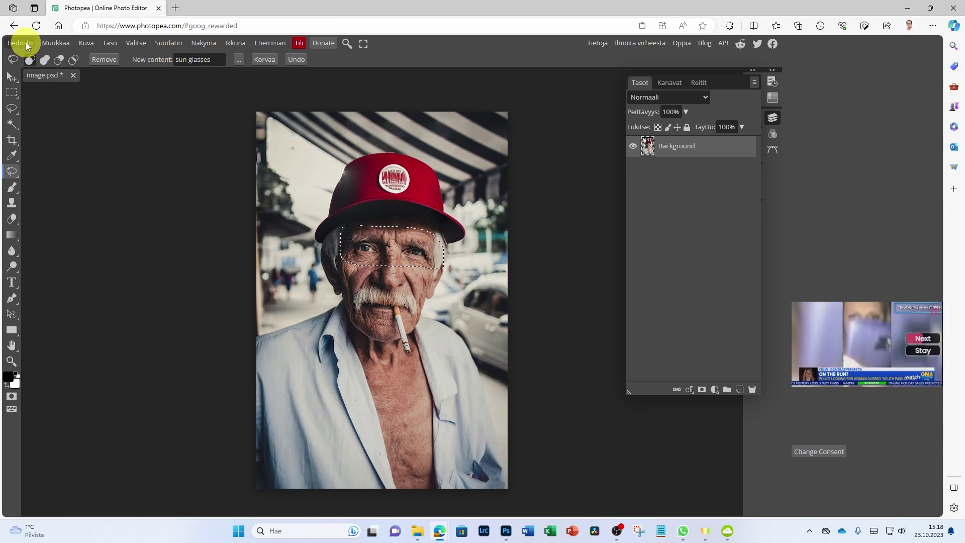
Save the portrait as a PSD file named mies
click(26, 44)
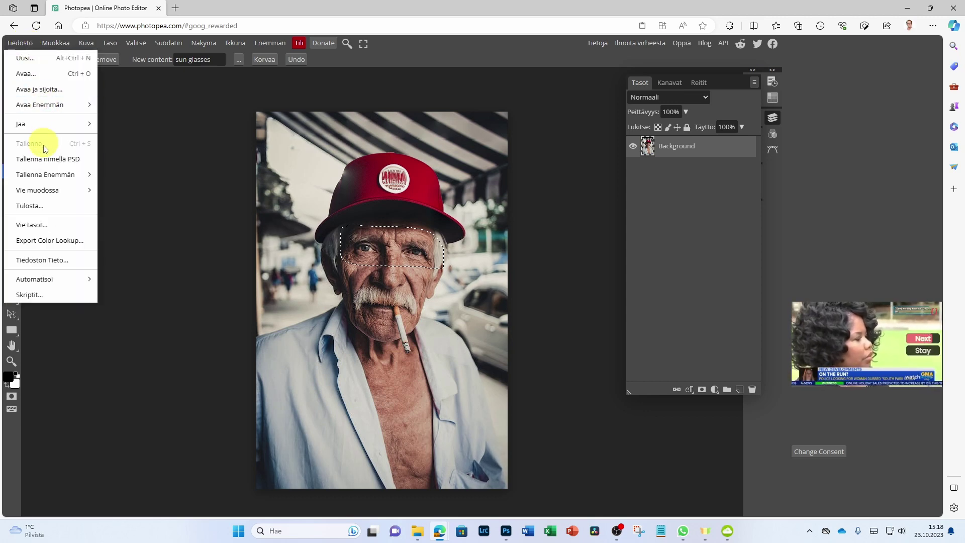
click(61, 160)
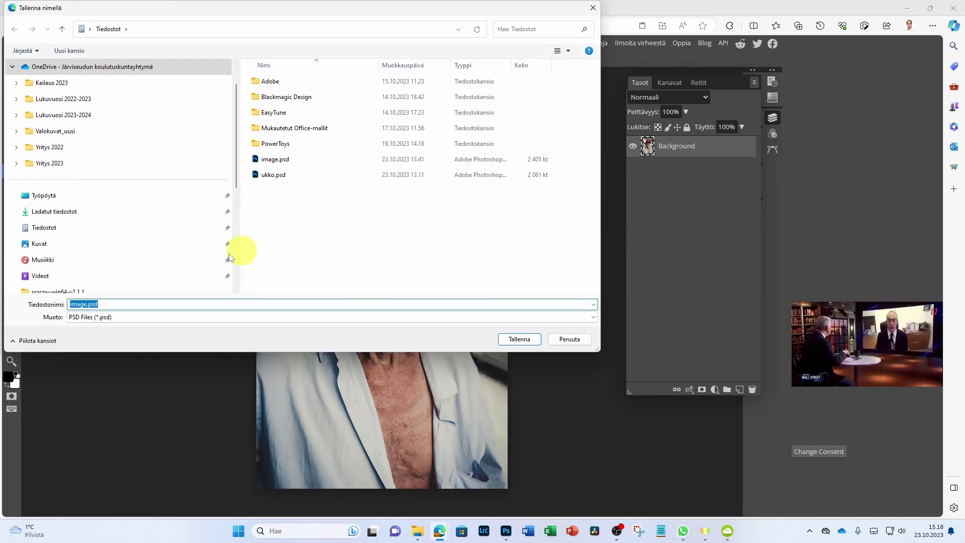
text(mies)
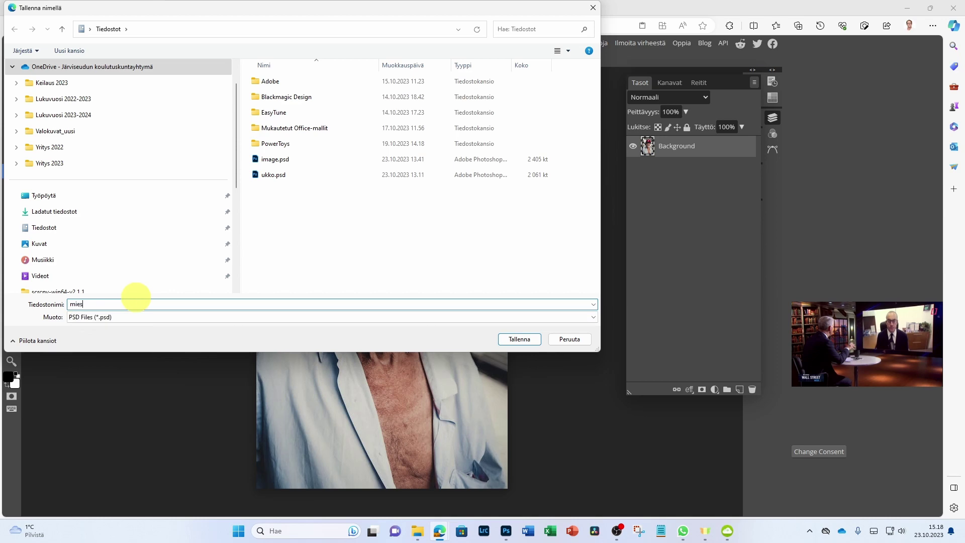
click(525, 341)
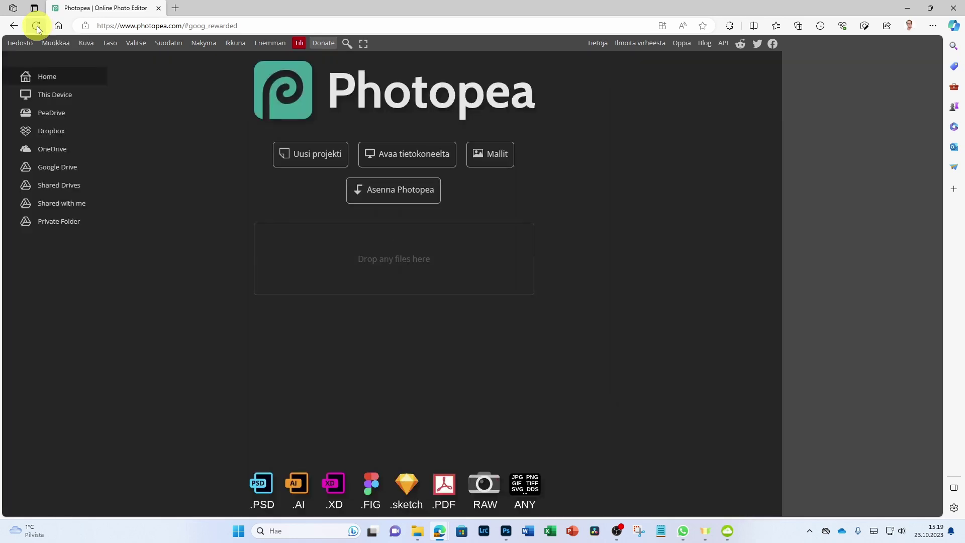
Reopen the saved mies.psd in Photopea
click(372, 153)
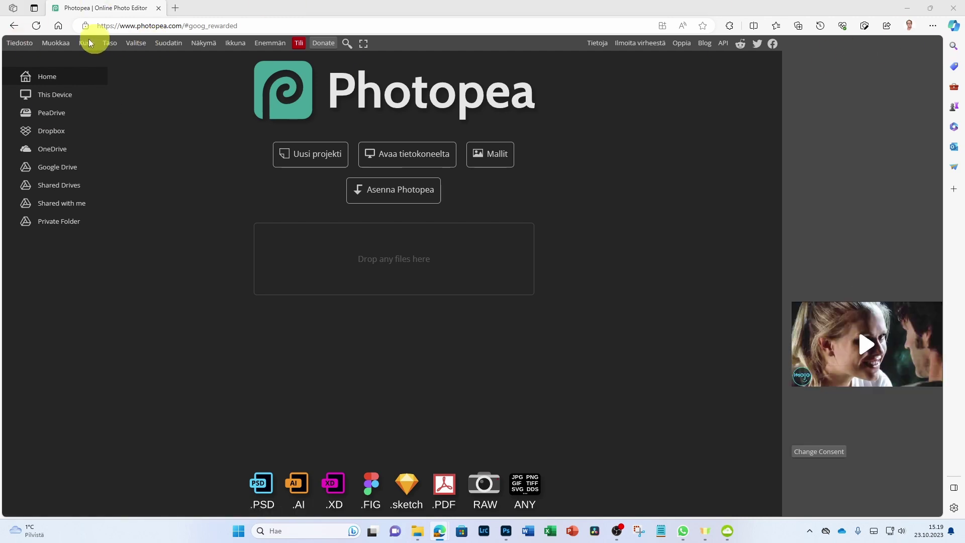
click(28, 44)
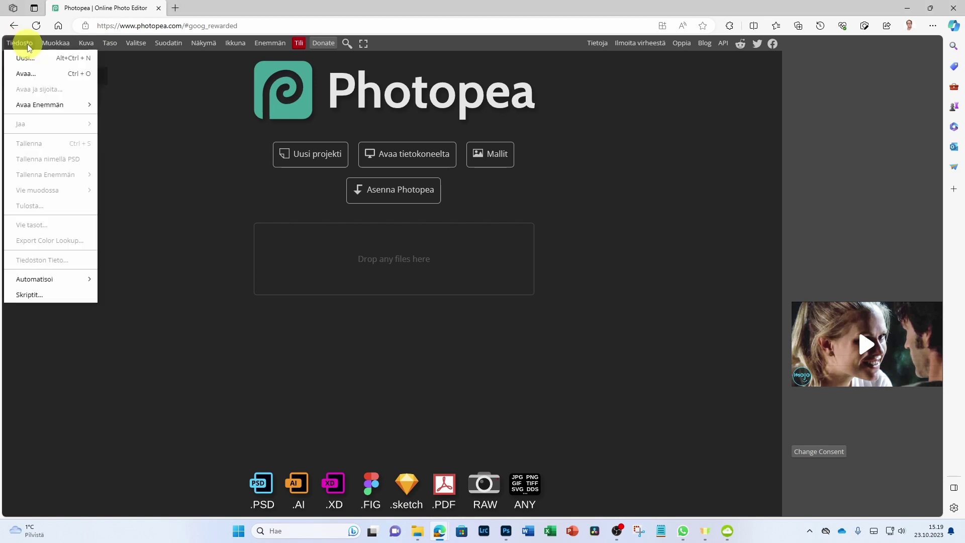
click(34, 79)
click(214, 175)
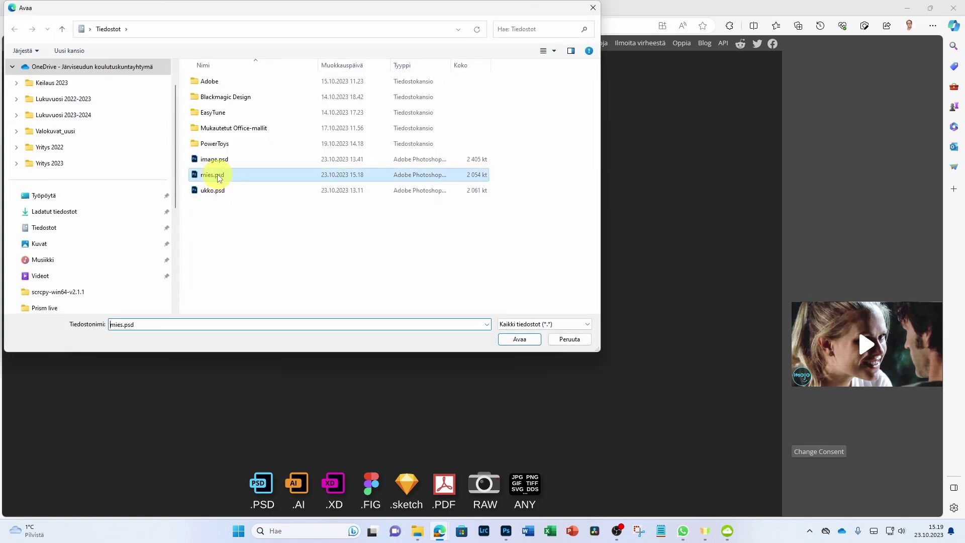
click(520, 340)
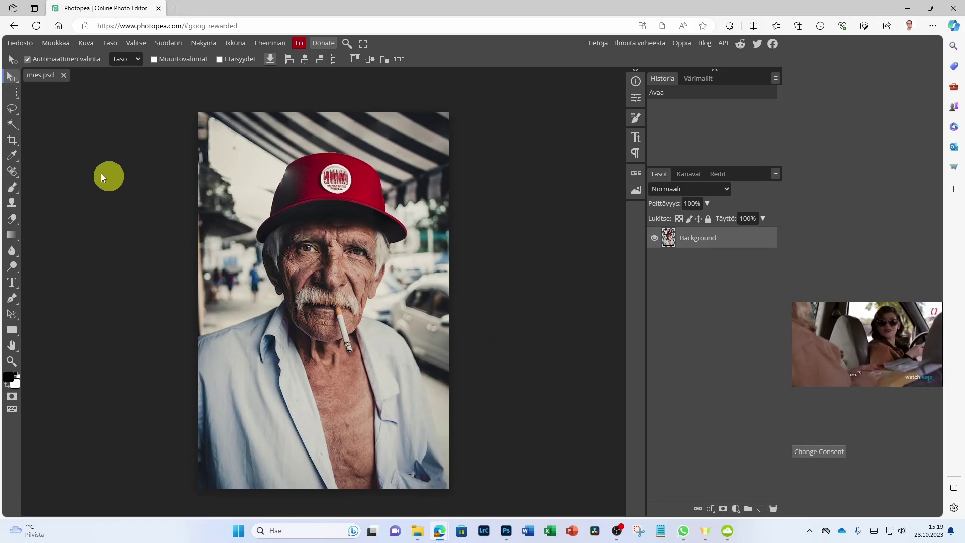
Outline the area around the man's eyes with the Magic Replace tool
click(12, 108)
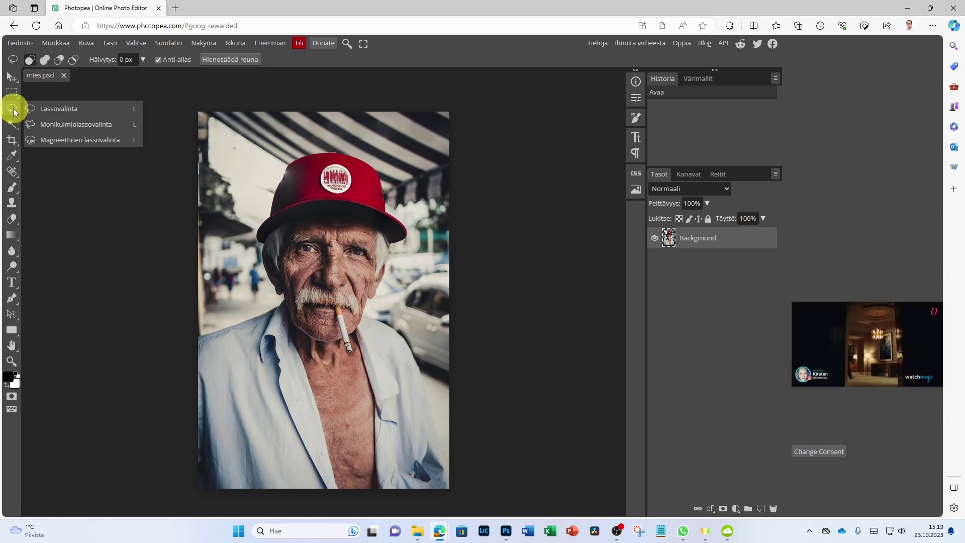
click(17, 175)
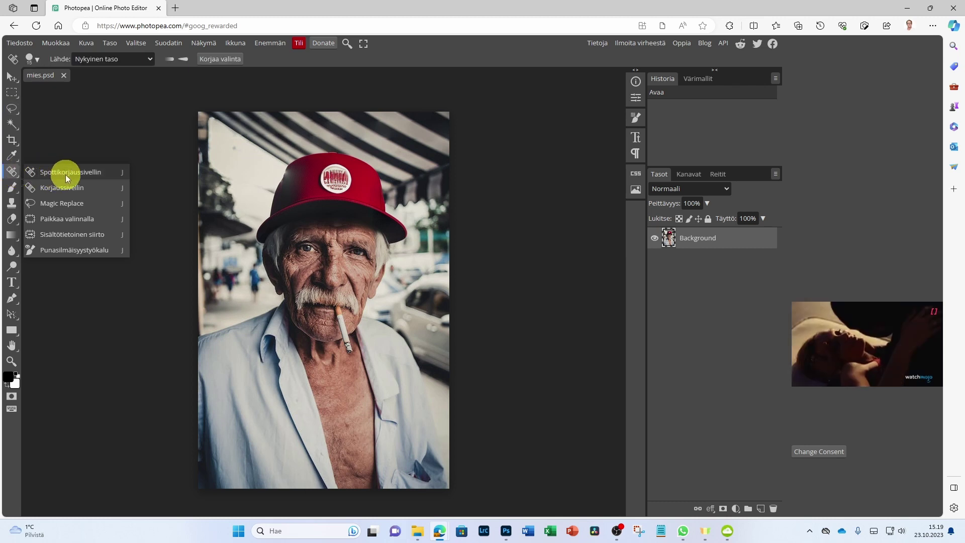
click(80, 206)
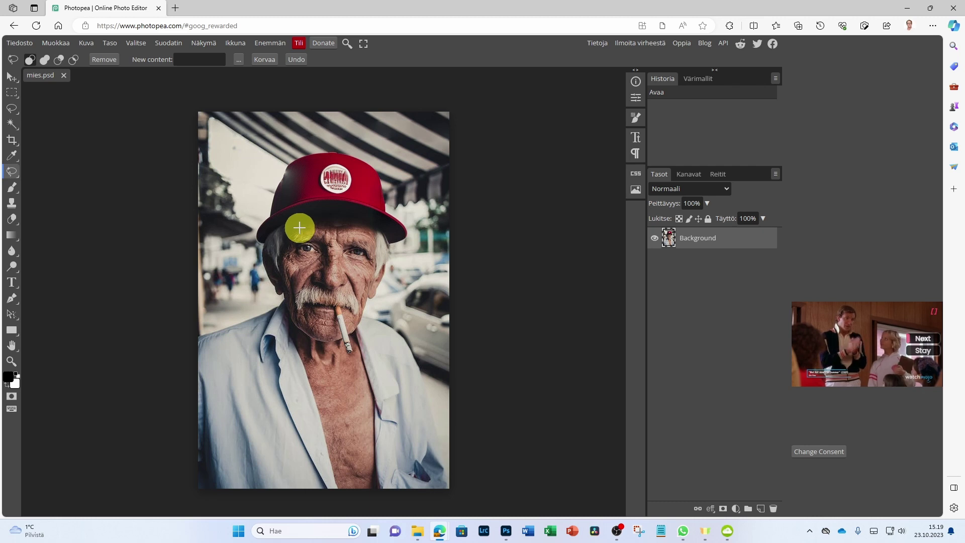
mouse_move(300, 228)
mouse_down()
mouse_move(353, 270)
mouse_move(374, 273)
mouse_move(384, 248)
mouse_move(334, 226)
mouse_move(295, 230)
mouse_up()
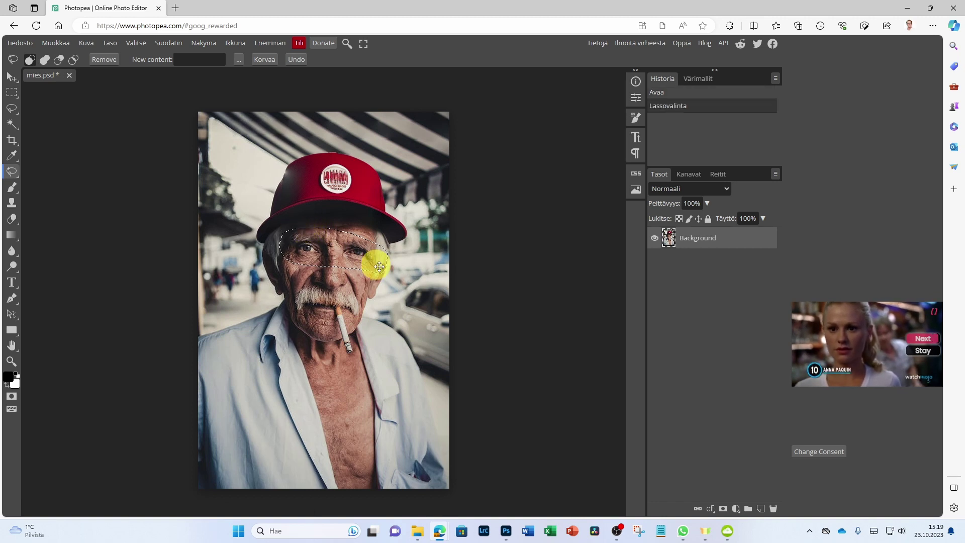
Request 'sun glasses' as the new content and run the replacement, accepting the ad
click(193, 58)
text(sun g)
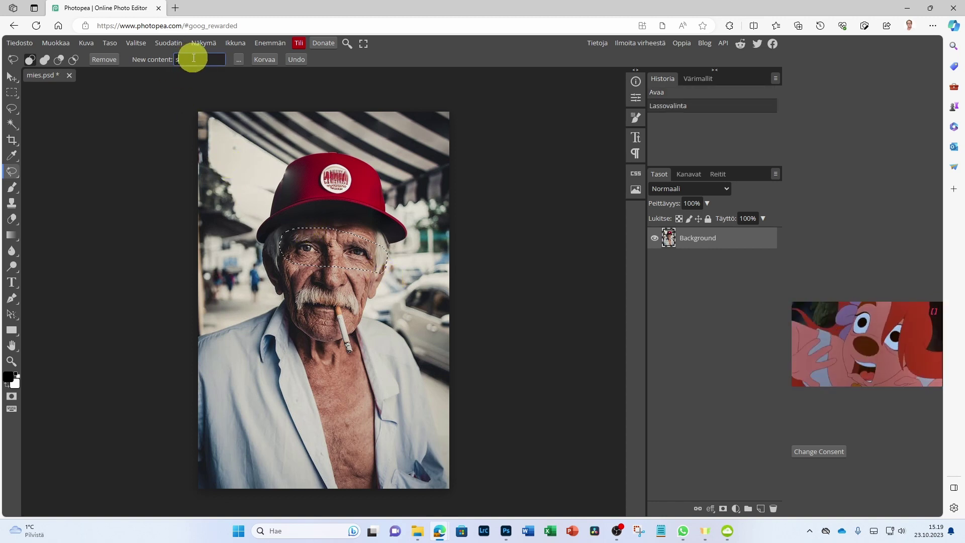
text(lasses)
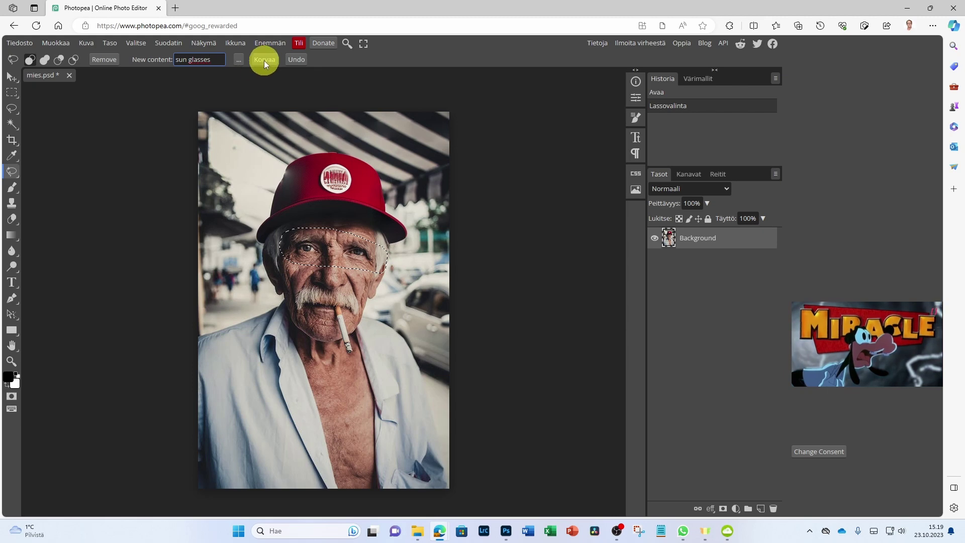
click(264, 61)
click(525, 98)
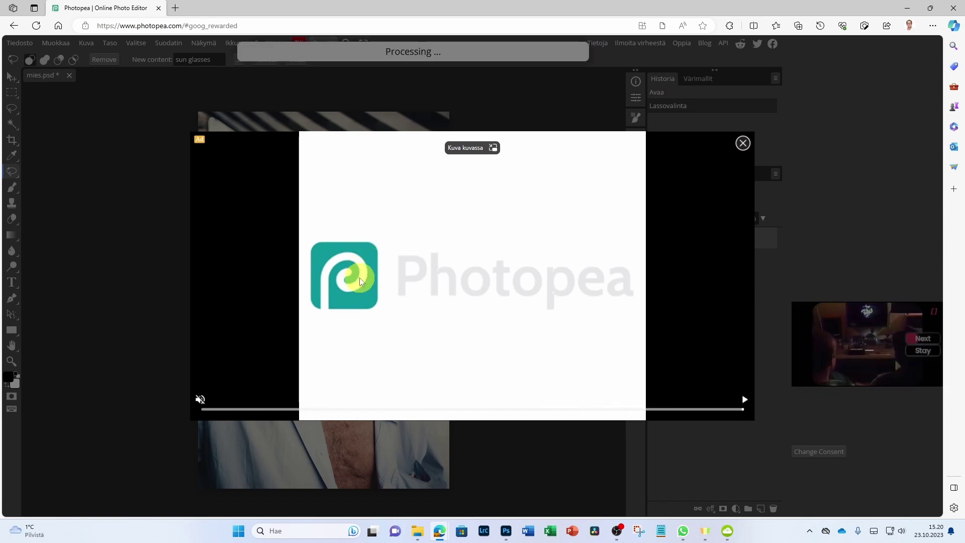
Close the ad to reveal the sunglasses and clear the eye selection
click(743, 144)
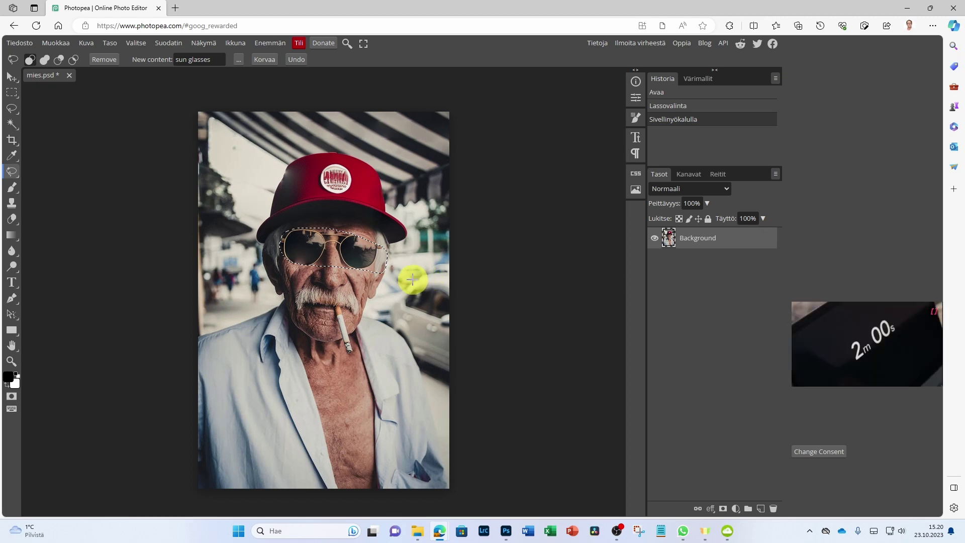
key(super)
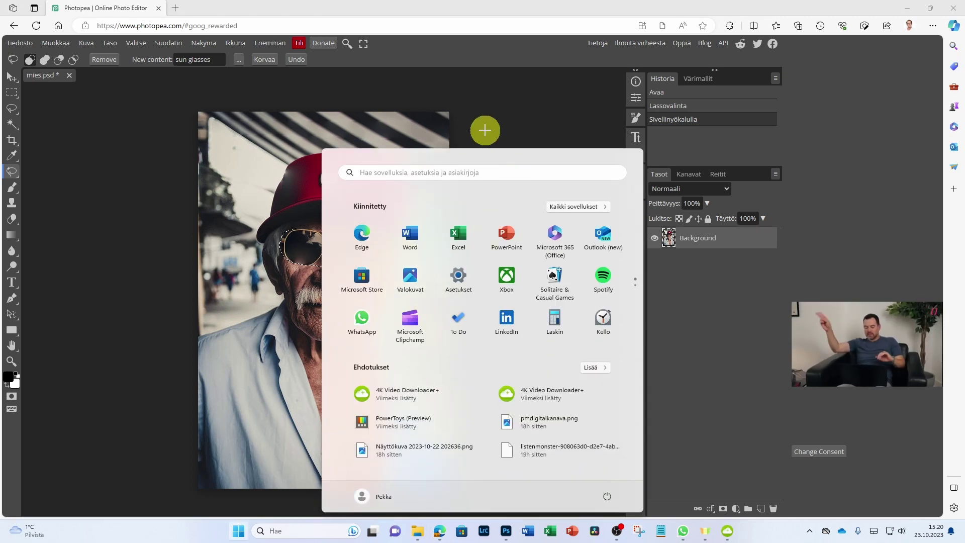
click(480, 135)
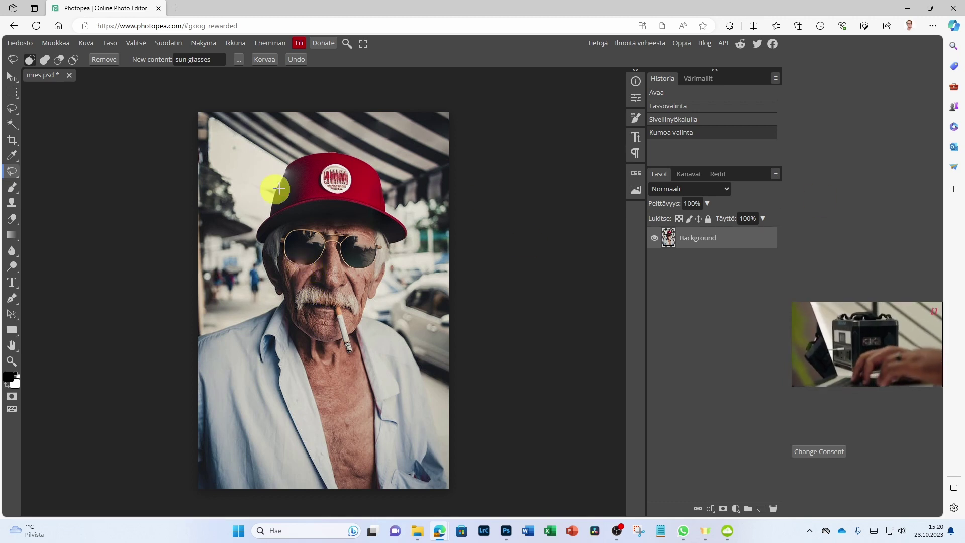
click(248, 173)
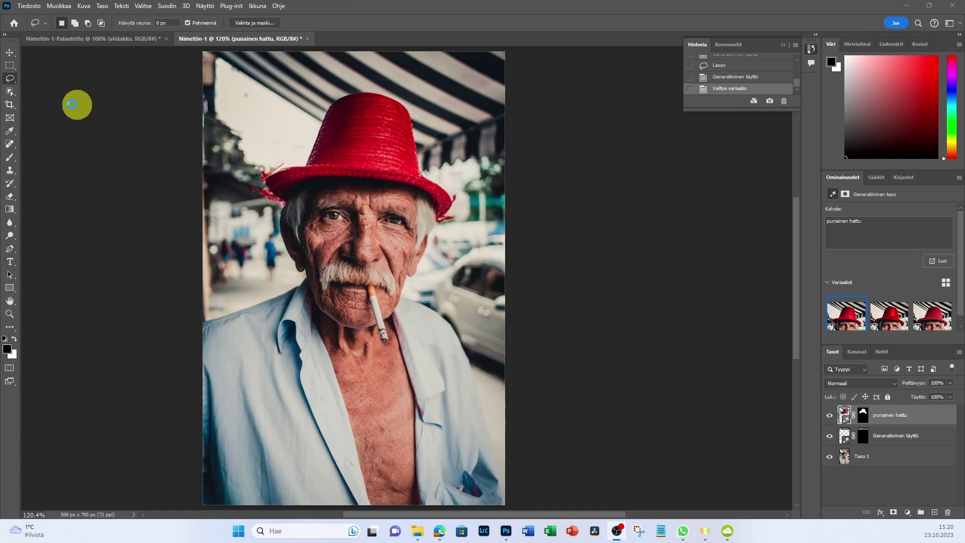
In Photoshop, lasso the eyes and generative-fill them with 'aurinkolasit' sunglasses
click(11, 78)
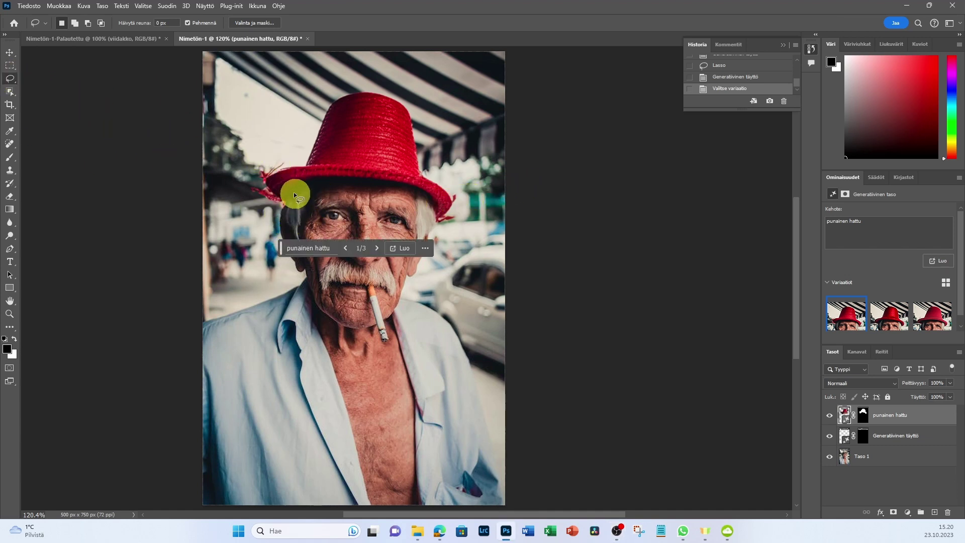
mouse_move(312, 200)
mouse_down()
mouse_move(391, 199)
mouse_move(340, 194)
mouse_move(312, 203)
mouse_up()
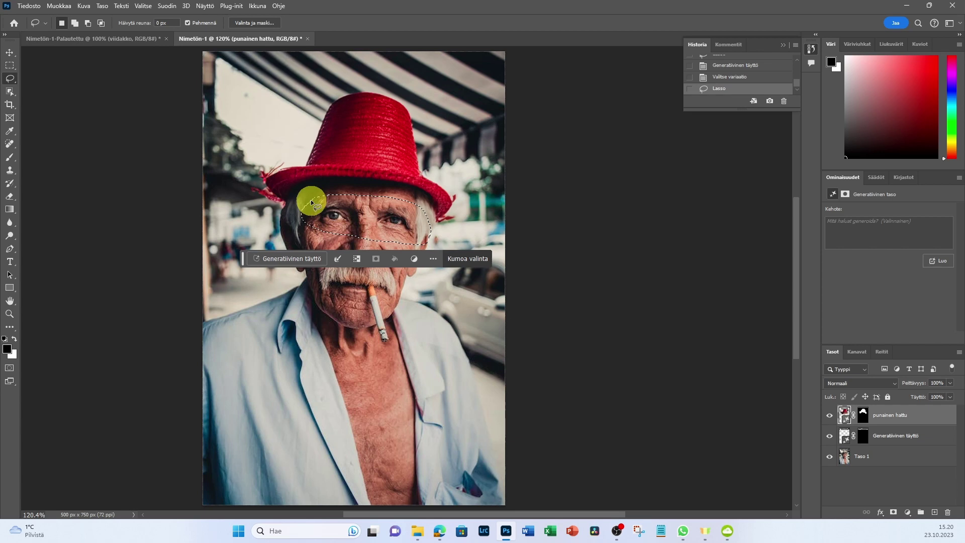
click(300, 261)
text(aurinkolasit)
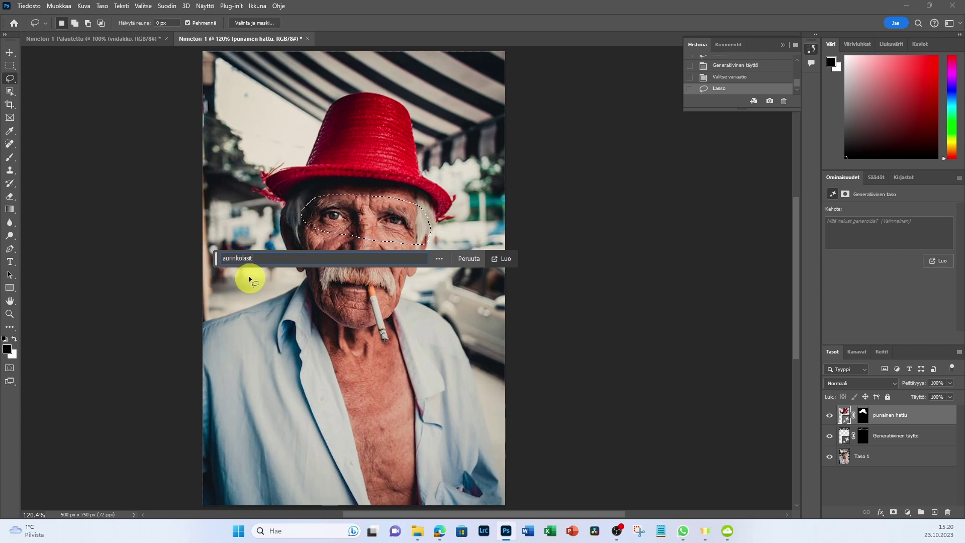
click(498, 259)
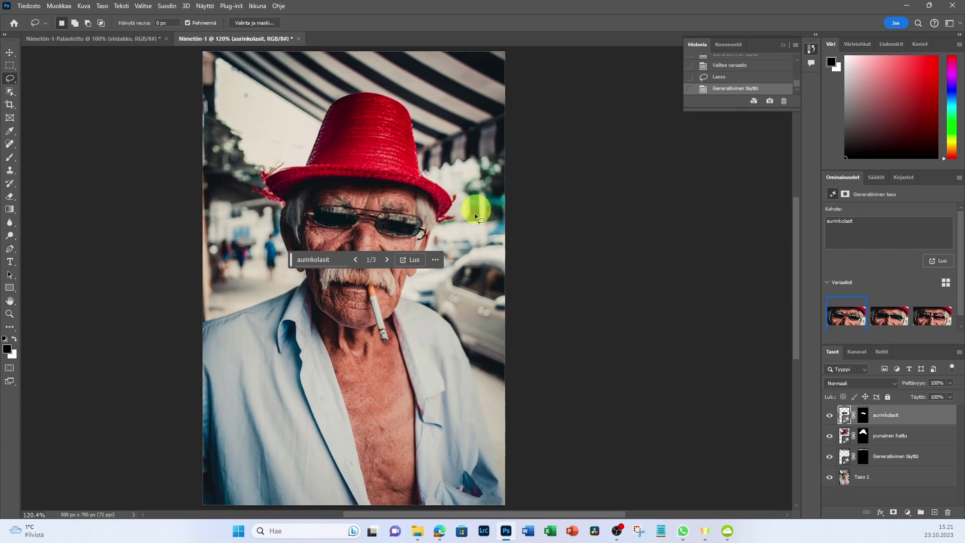
mouse_move(890, 316)
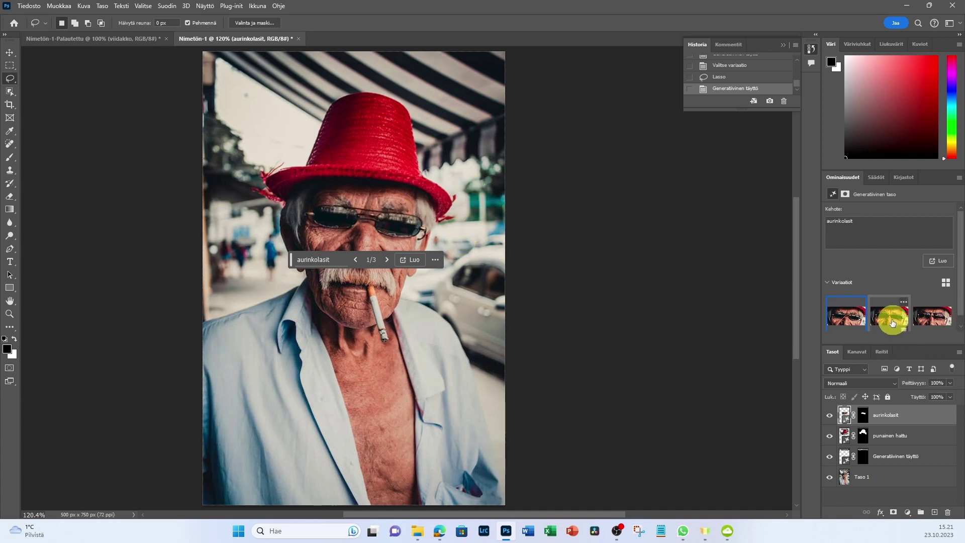
Pick the reflective third sunglasses variation and move the task bar off the face
click(888, 323)
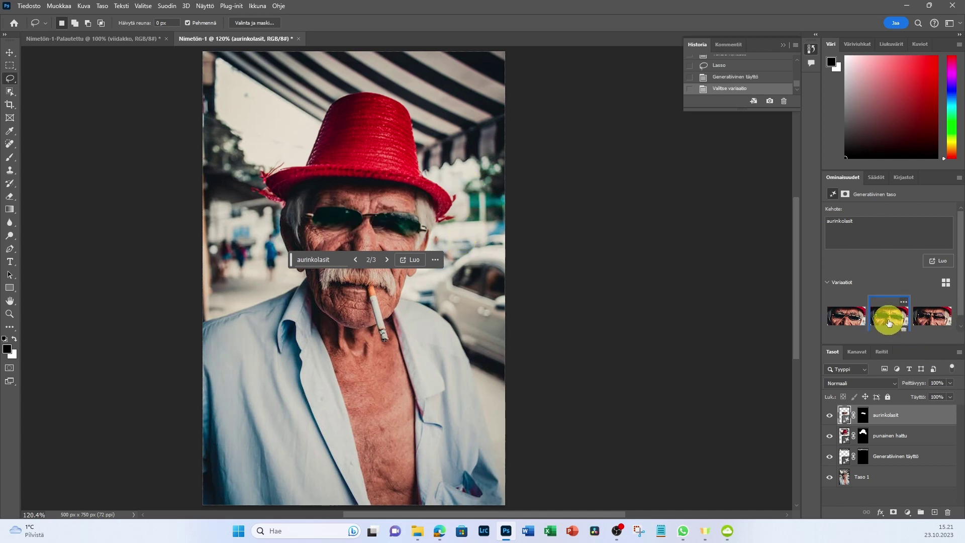
click(934, 321)
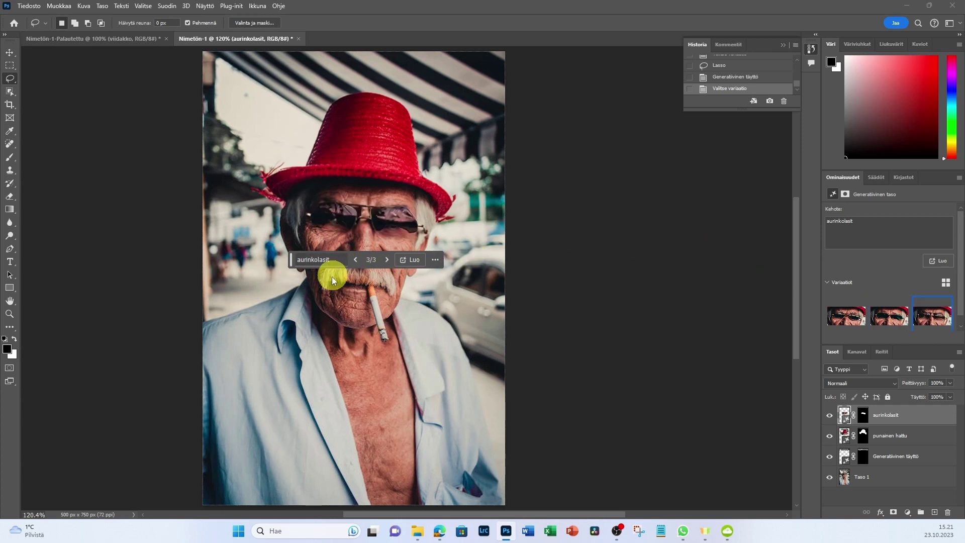
drag(290, 258, 254, 435)
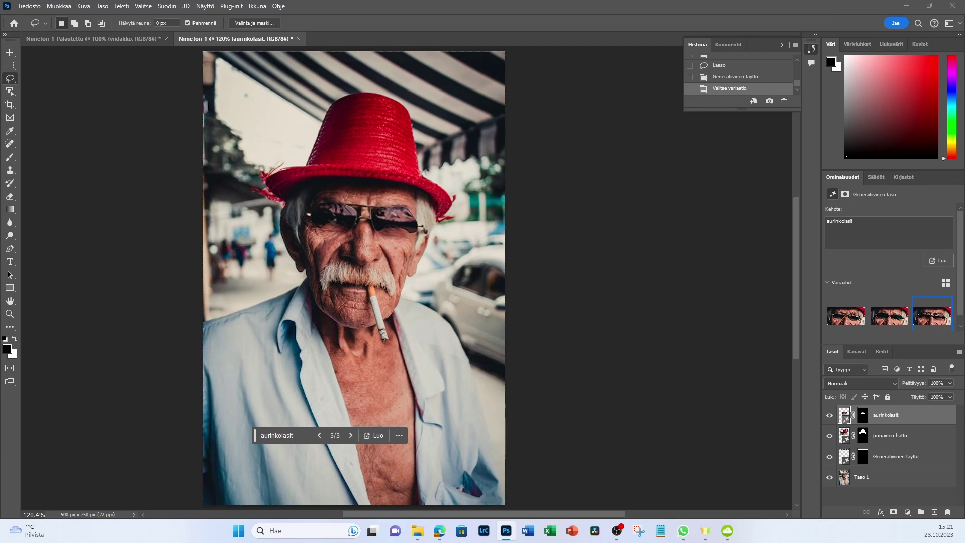
right_click(363, 290)
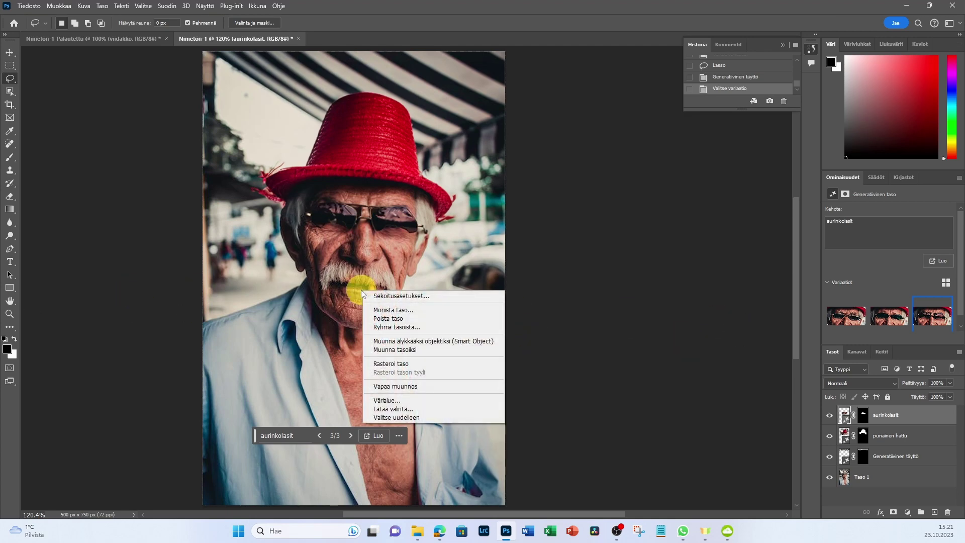
click(155, 251)
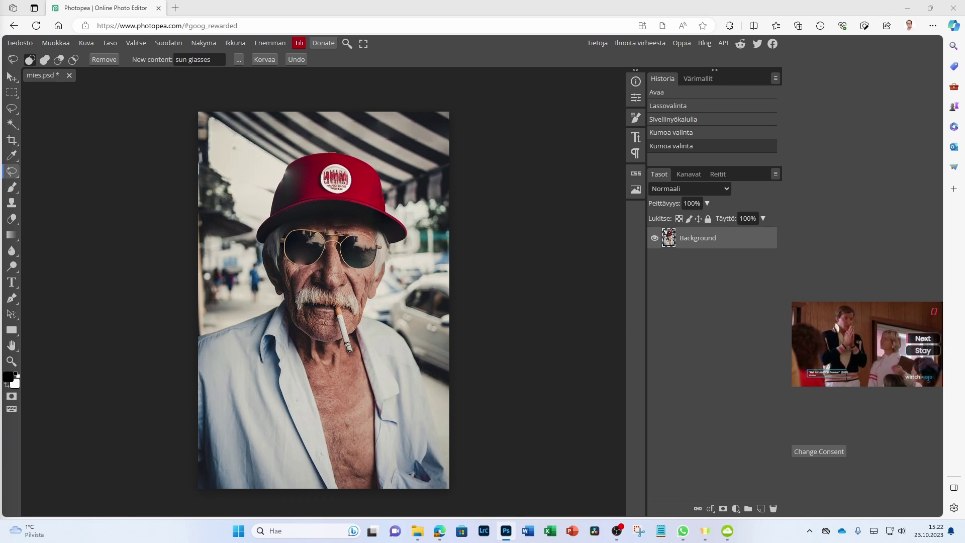
right_click(574, 223)
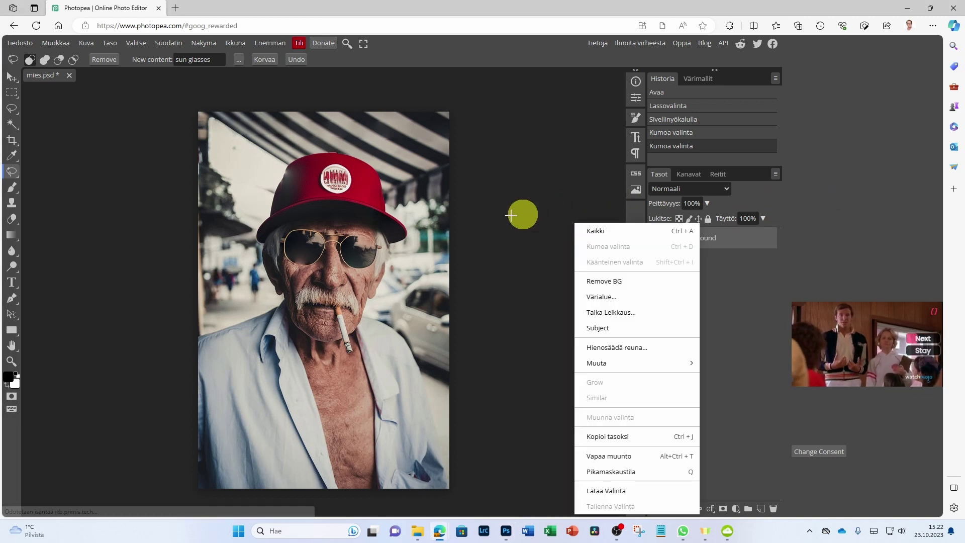
key(Escape)
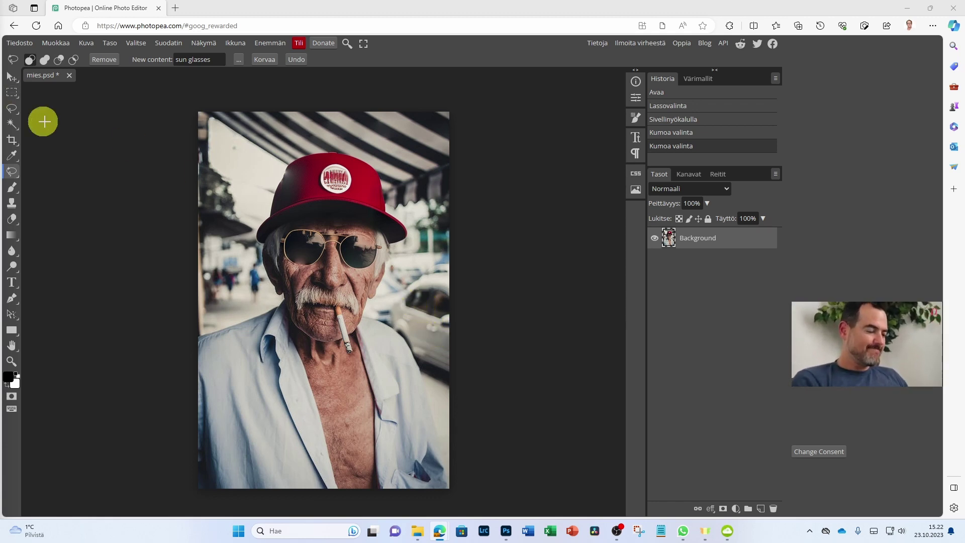
Crop outward past both edges to widen the canvas to about 651 × 750 px
click(13, 140)
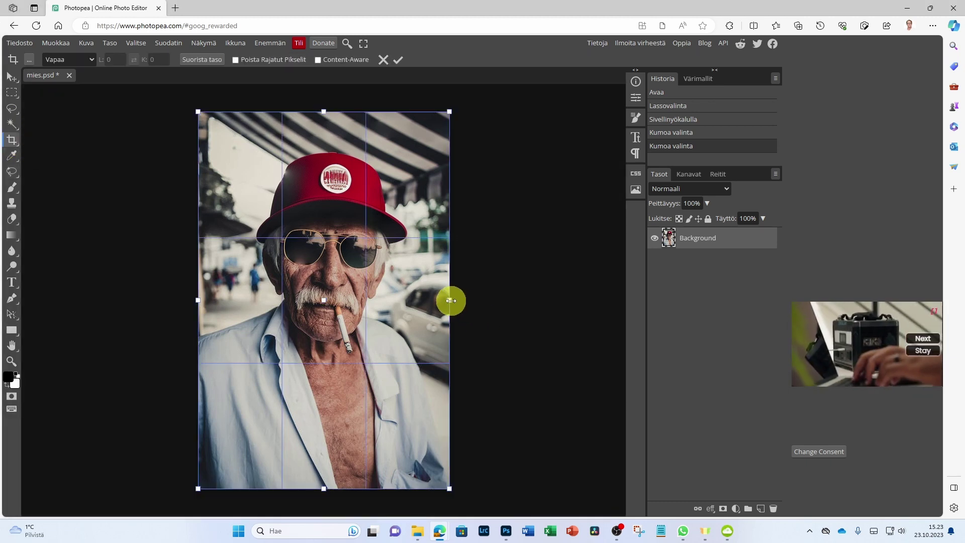
drag(451, 300, 484, 300)
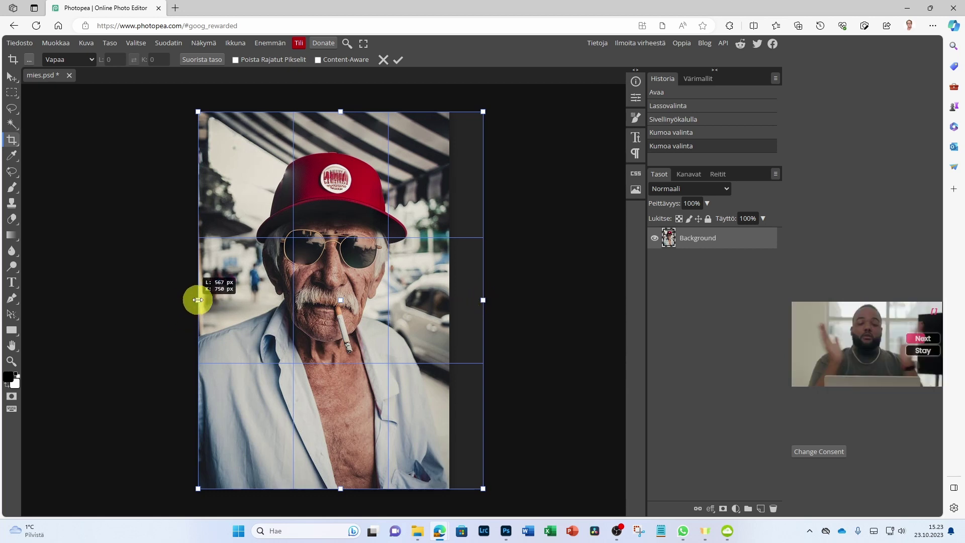
drag(198, 300, 156, 300)
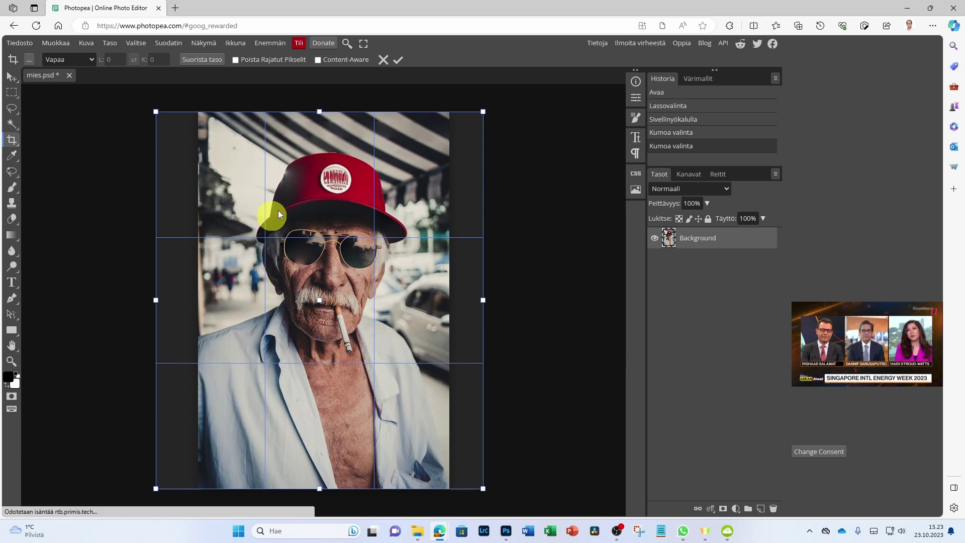
click(397, 61)
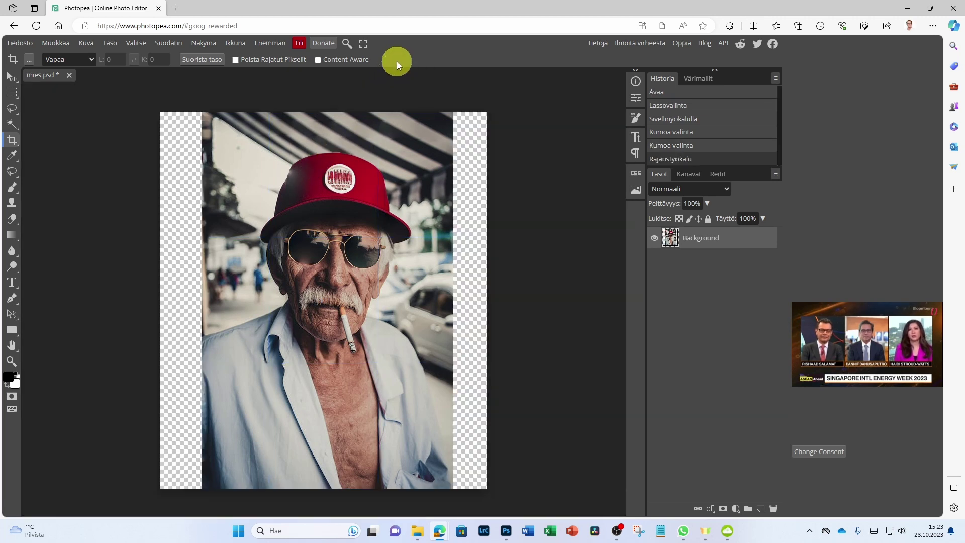
Marquee-select the transparent strip along the left edge of the photo
click(12, 93)
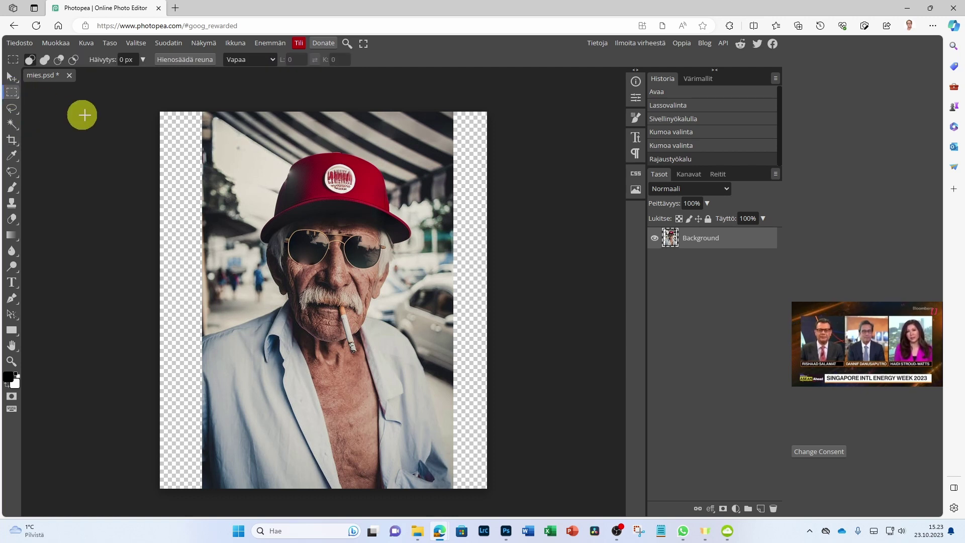
mouse_move(140, 101)
mouse_down()
mouse_move(186, 465)
mouse_move(216, 497)
mouse_up()
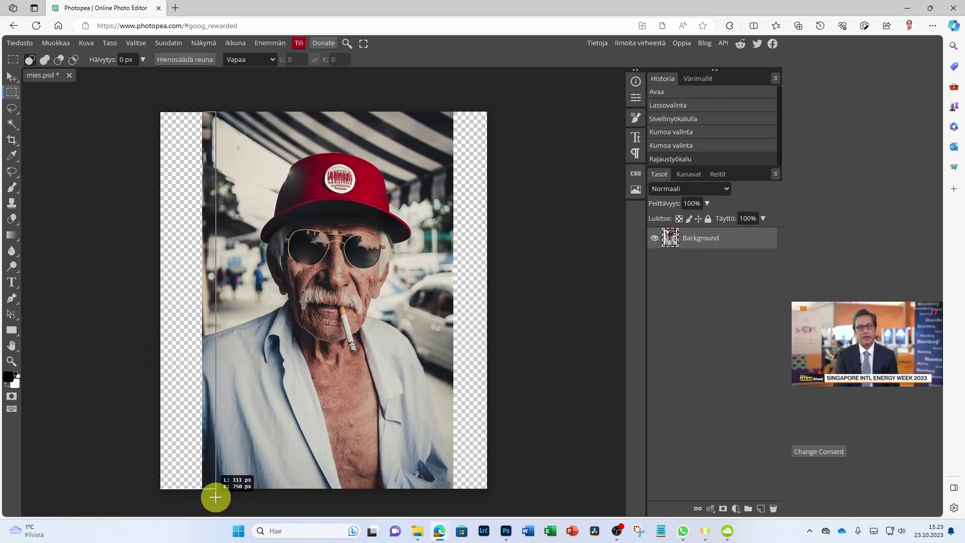
drag(216, 497, 212, 503)
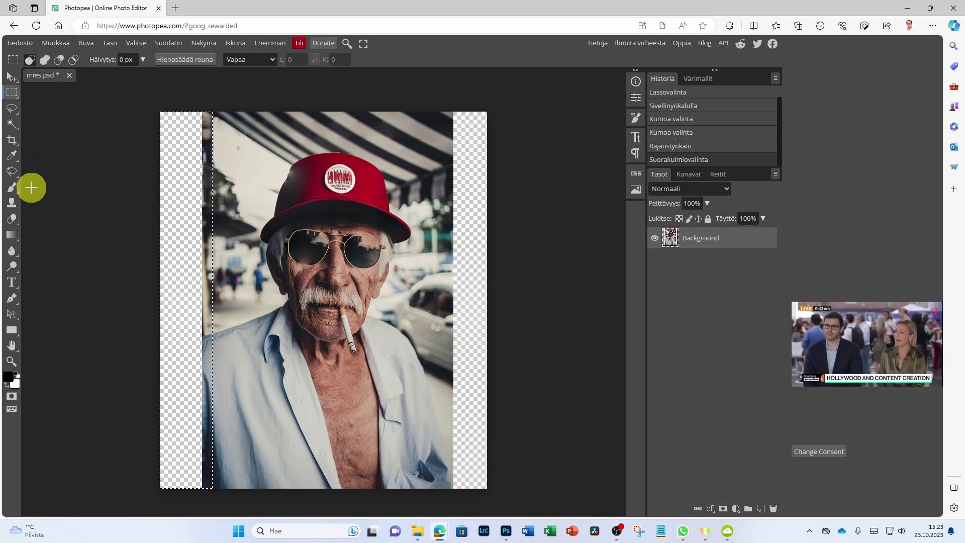
With Magic Replace, clear the old 'sun glasses' prompt and run an empty-prompt replacement
right_click(12, 173)
click(65, 203)
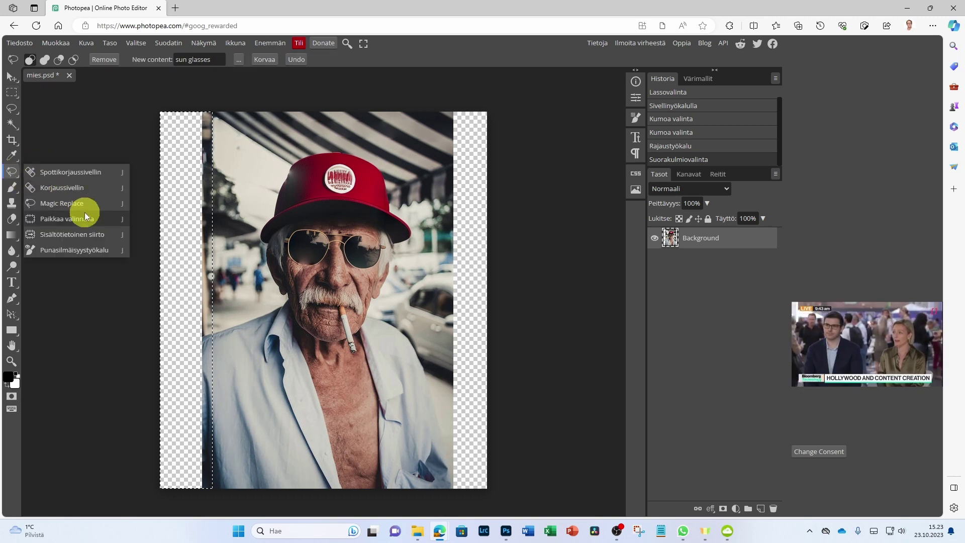
click(83, 206)
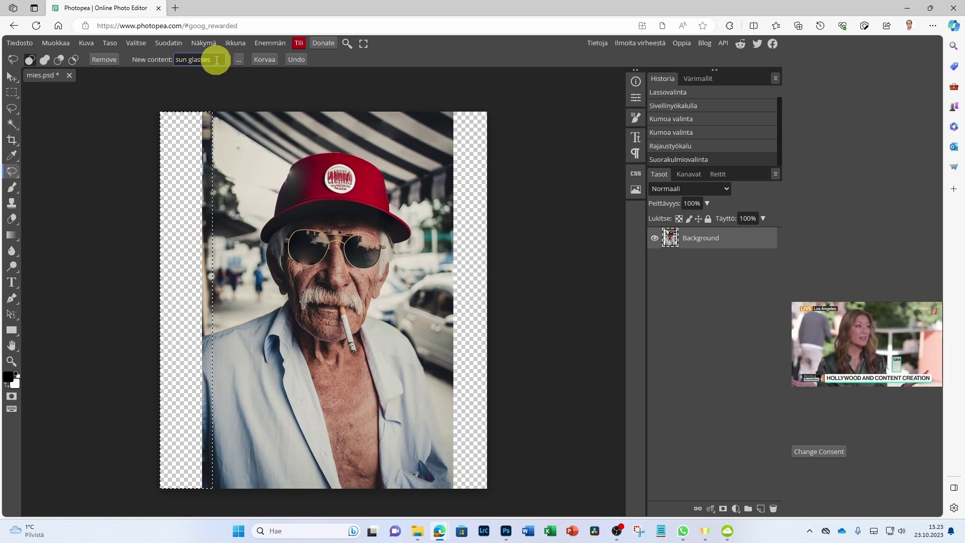
drag(221, 59, 176, 59)
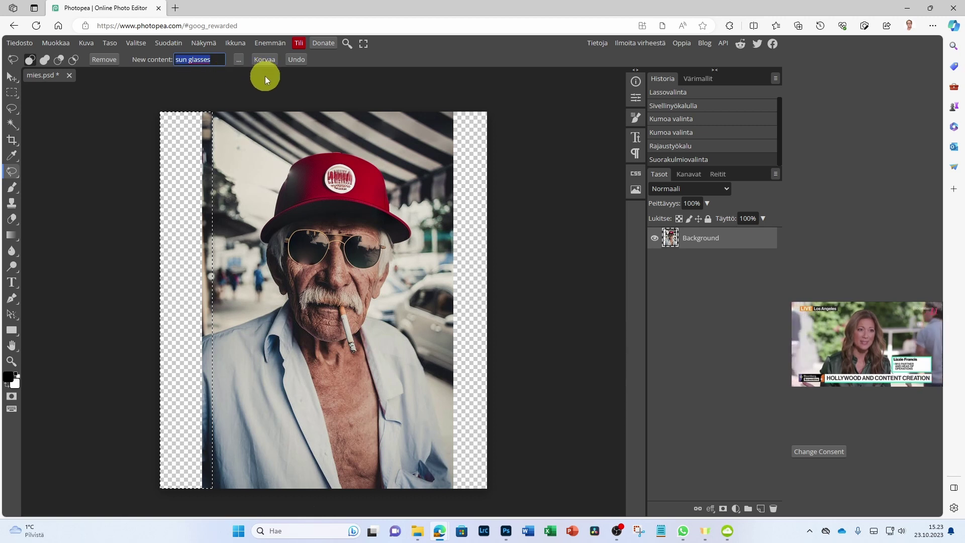
key(BackSpace)
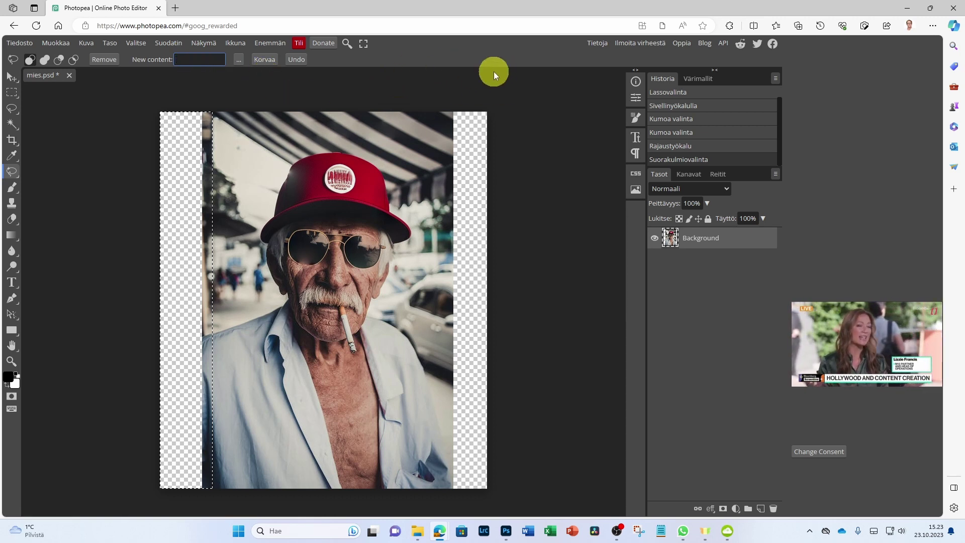
click(493, 78)
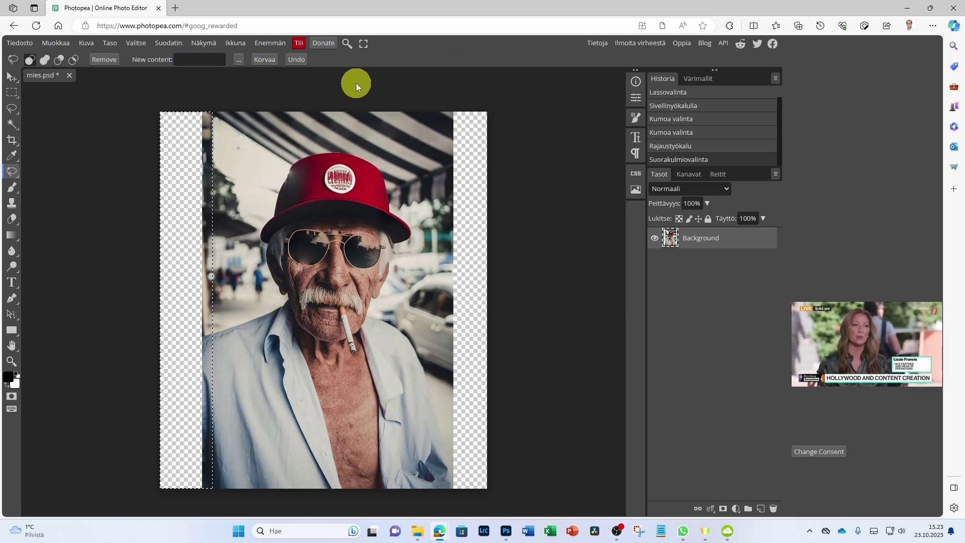
click(178, 58)
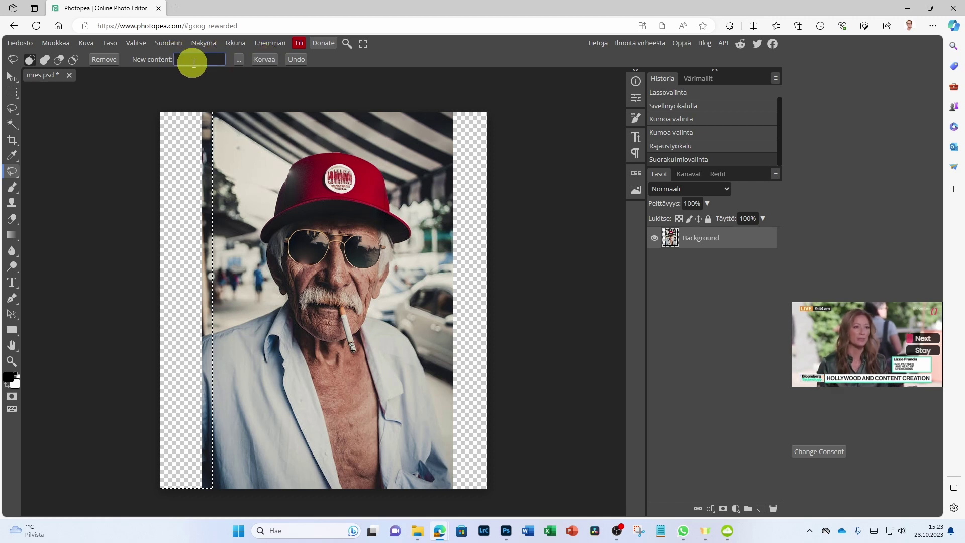
click(266, 59)
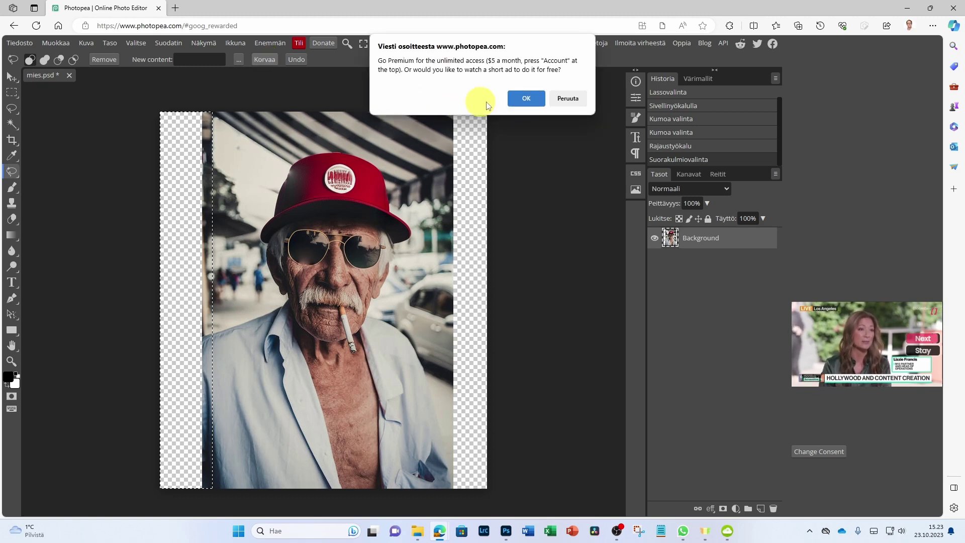
Accept the ad, close it once the left strip is filled, and deselect
click(521, 98)
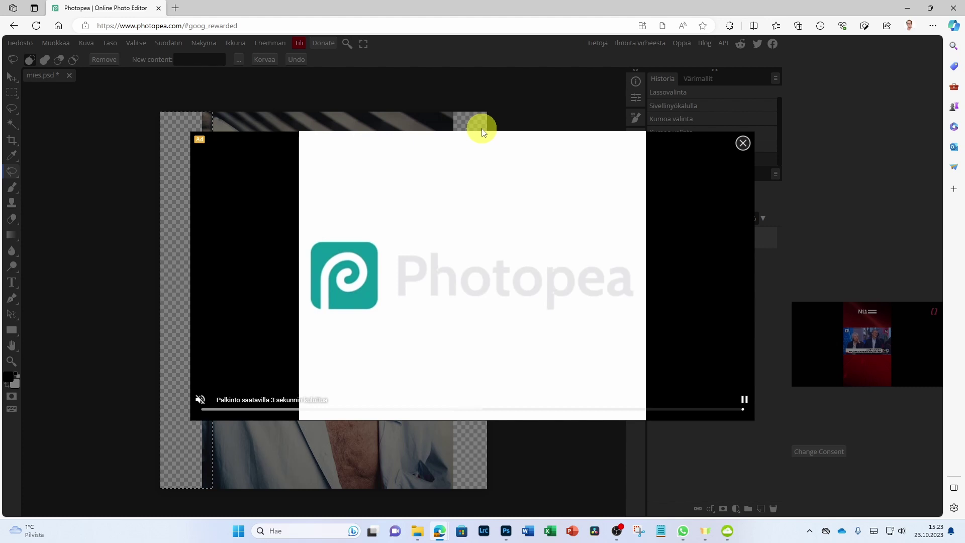
click(743, 144)
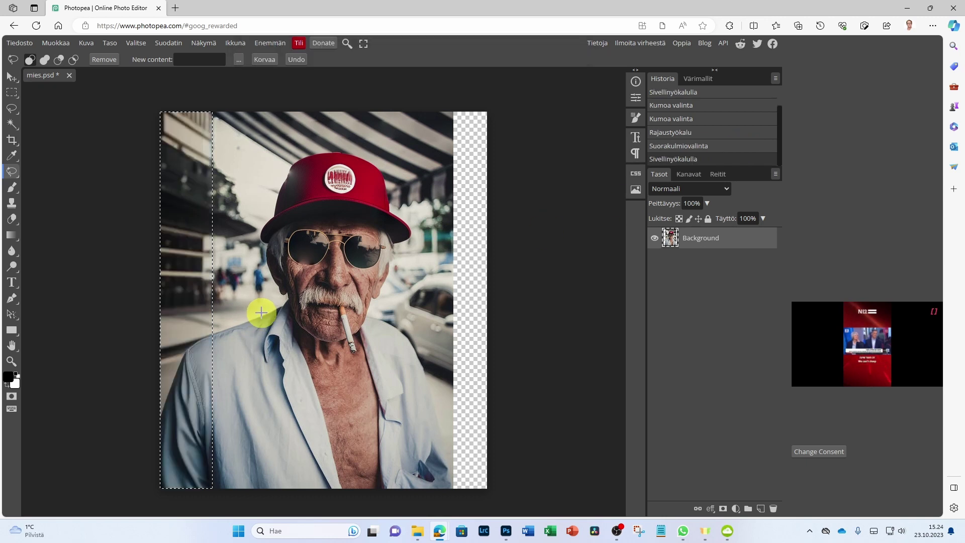
click(262, 314)
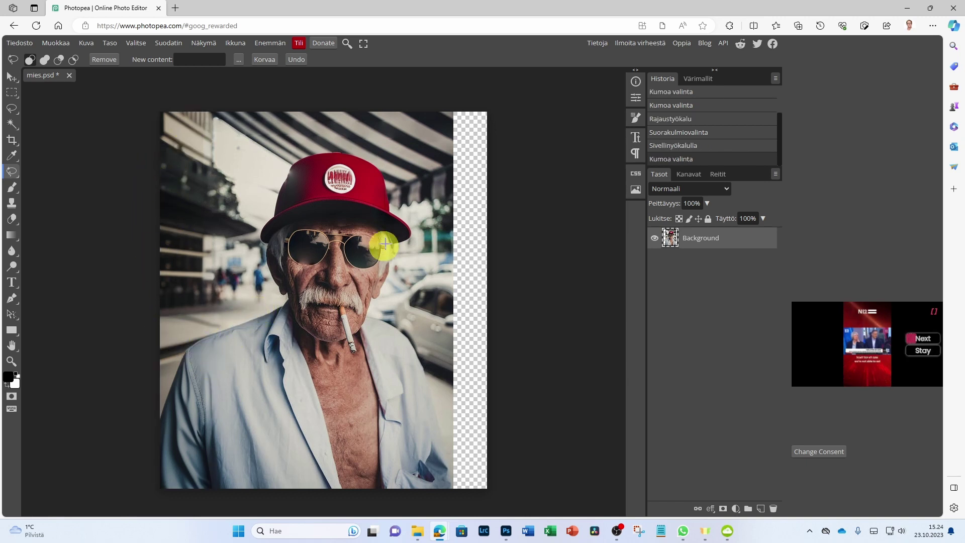
Select the transparent right-edge strip and switch to Magic Replace
click(12, 92)
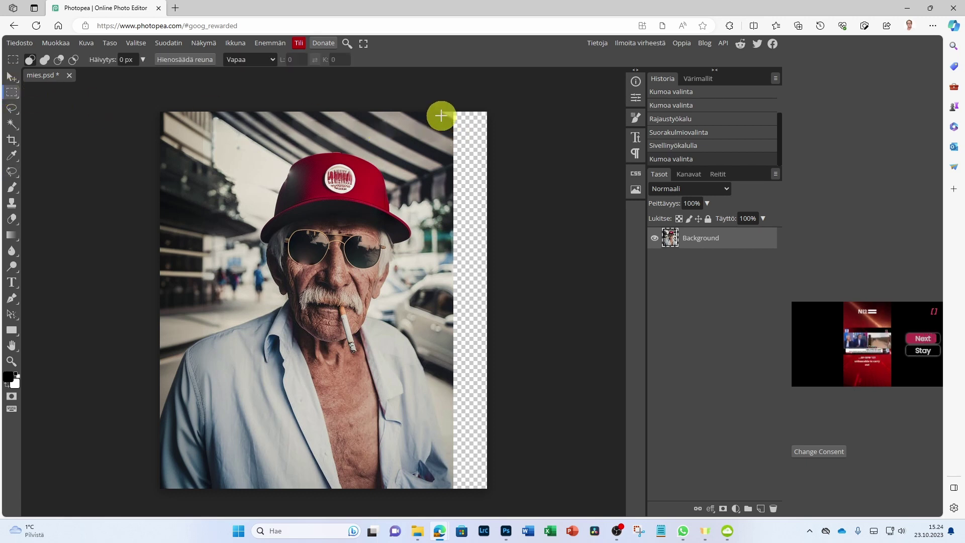
drag(444, 108, 509, 507)
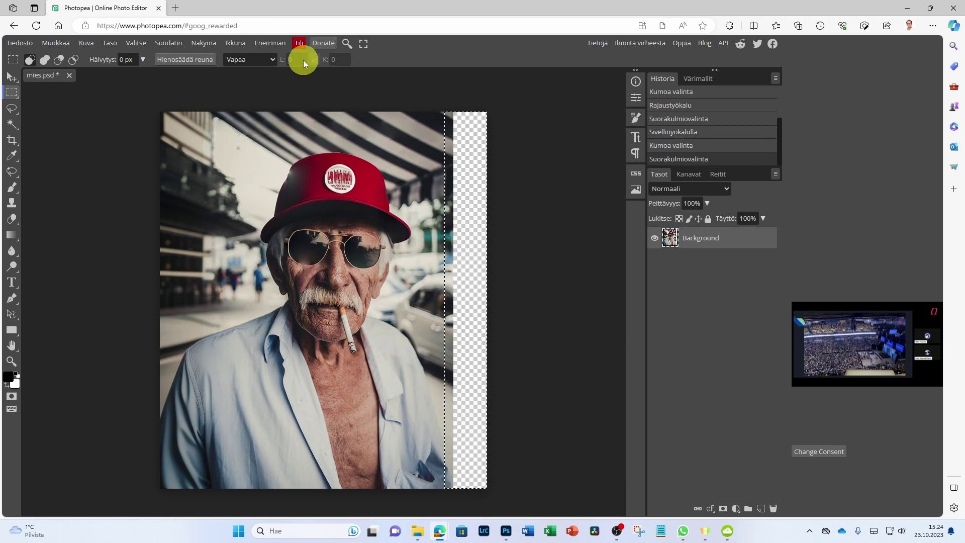
right_click(18, 176)
click(63, 202)
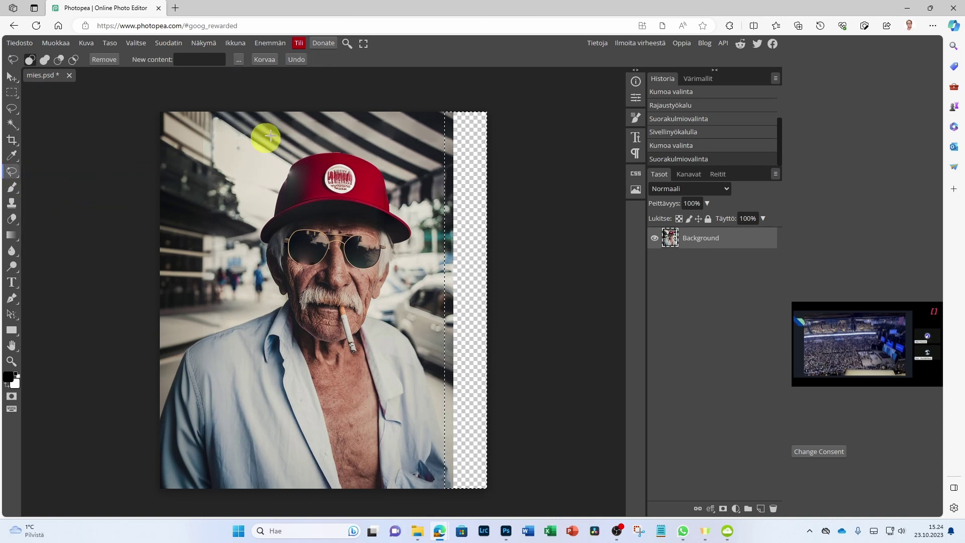
Run the replacement on the right strip via the ad, then deselect
click(271, 59)
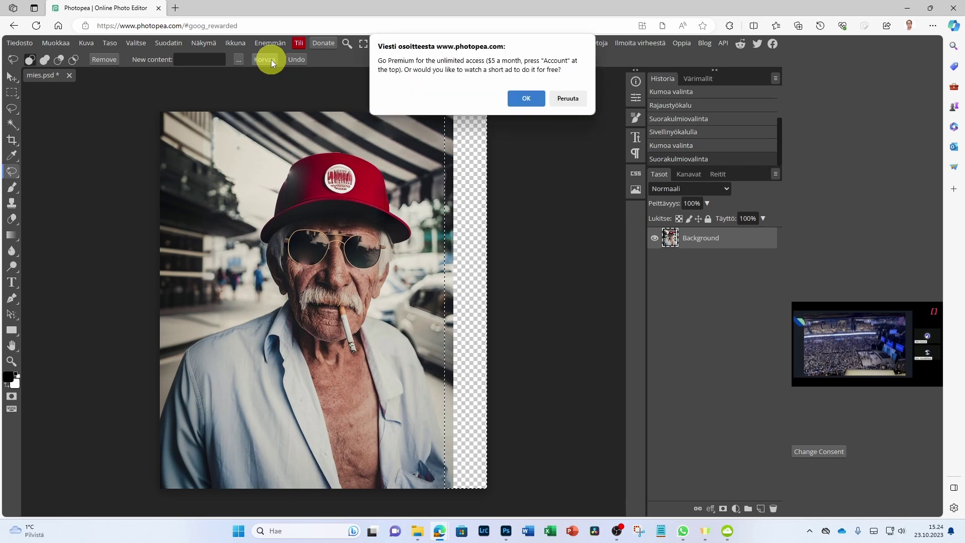
click(536, 98)
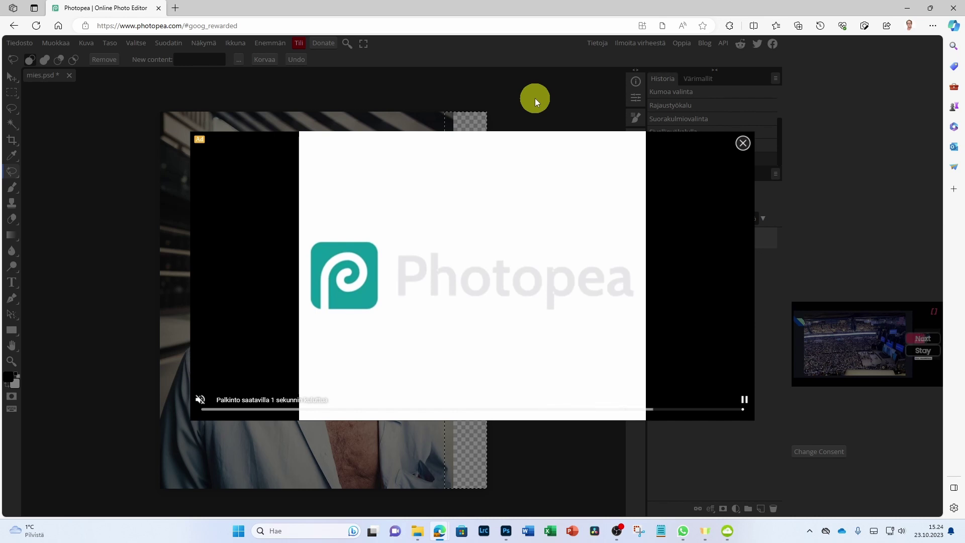
click(743, 144)
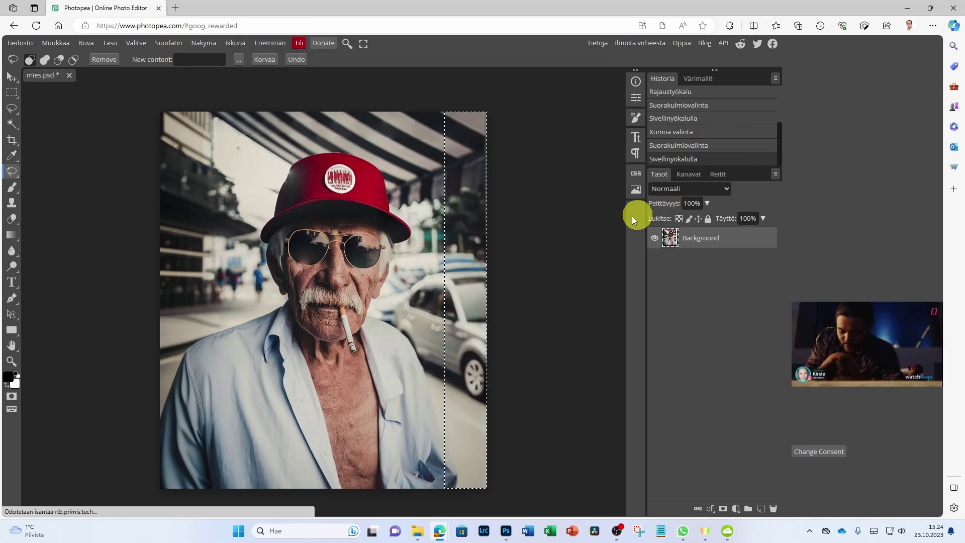
key(ctrl+d)
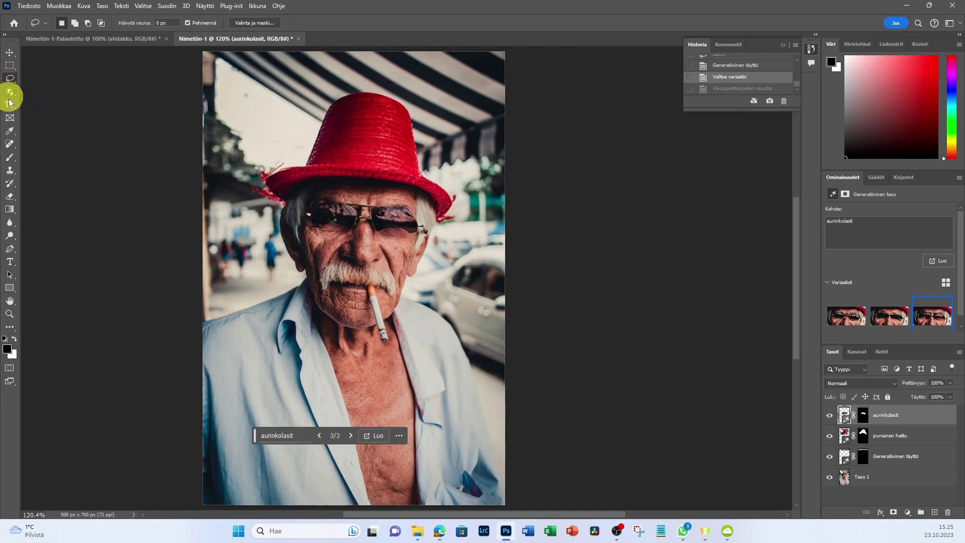
Drag the left and right crop edges past the photo and commit Generative Expand
click(10, 105)
drag(504, 280, 525, 274)
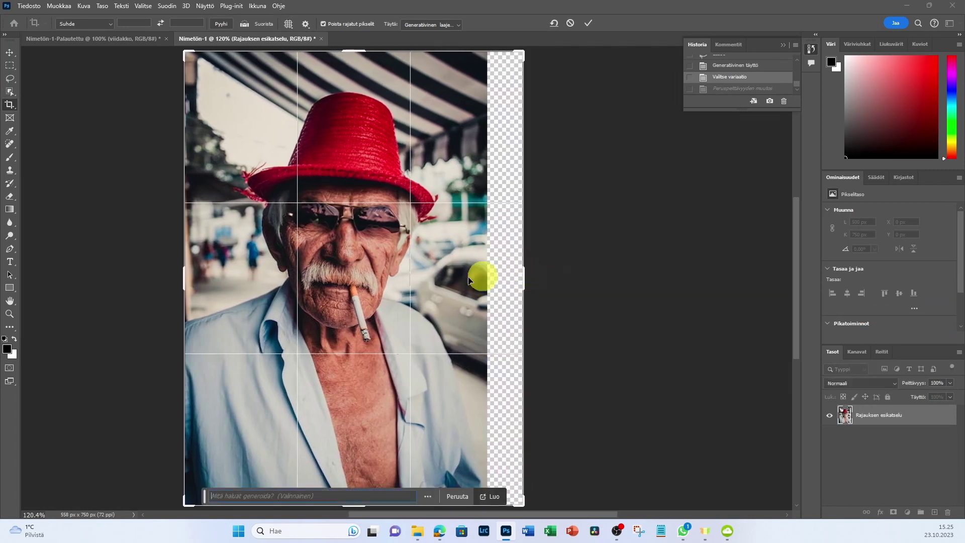
drag(183, 276, 164, 278)
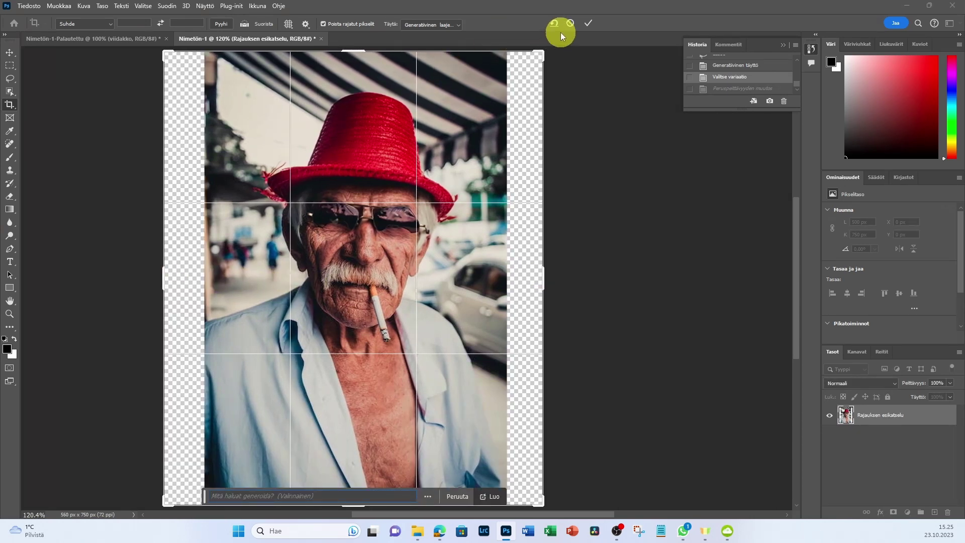
click(586, 26)
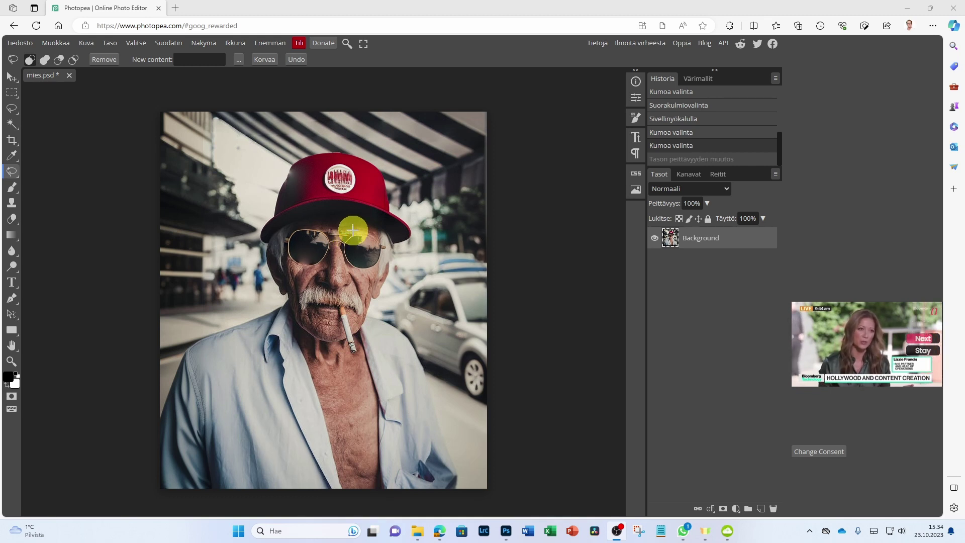
Outline the old man with Valitse > Subject, then reopen the Valitse menu
click(136, 45)
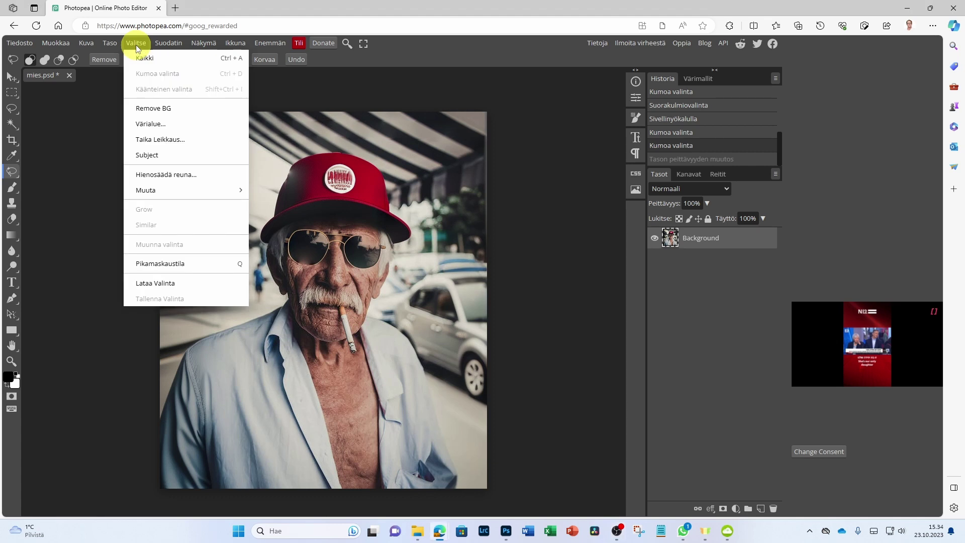
click(148, 156)
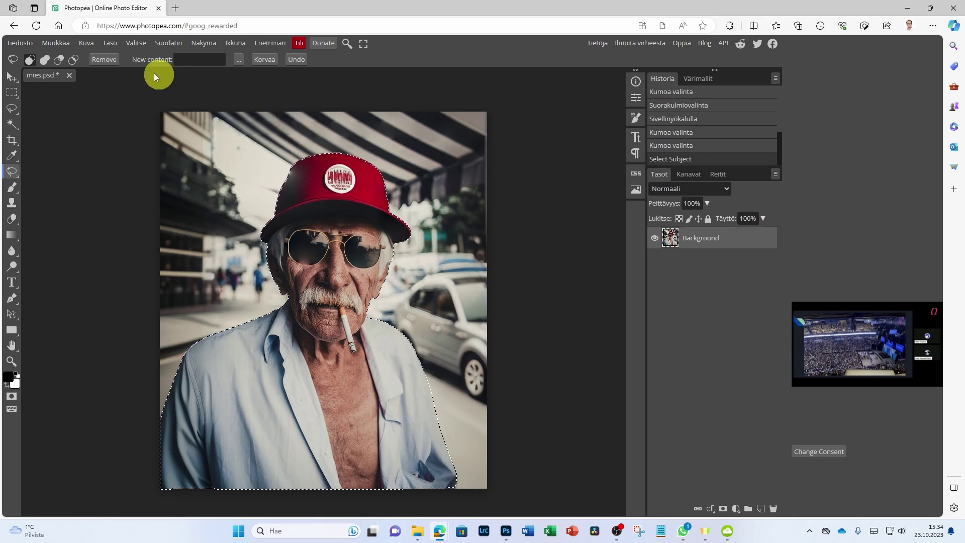
click(134, 44)
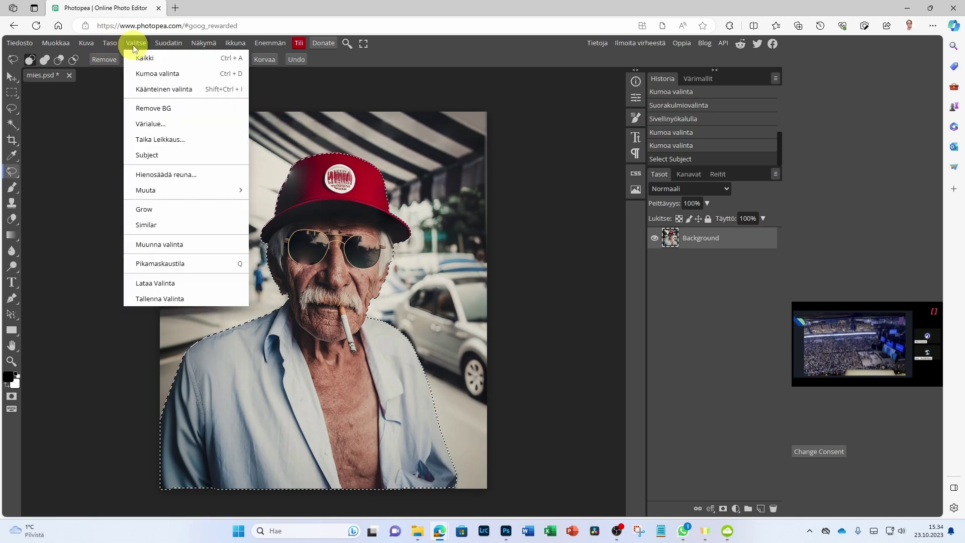
click(181, 91)
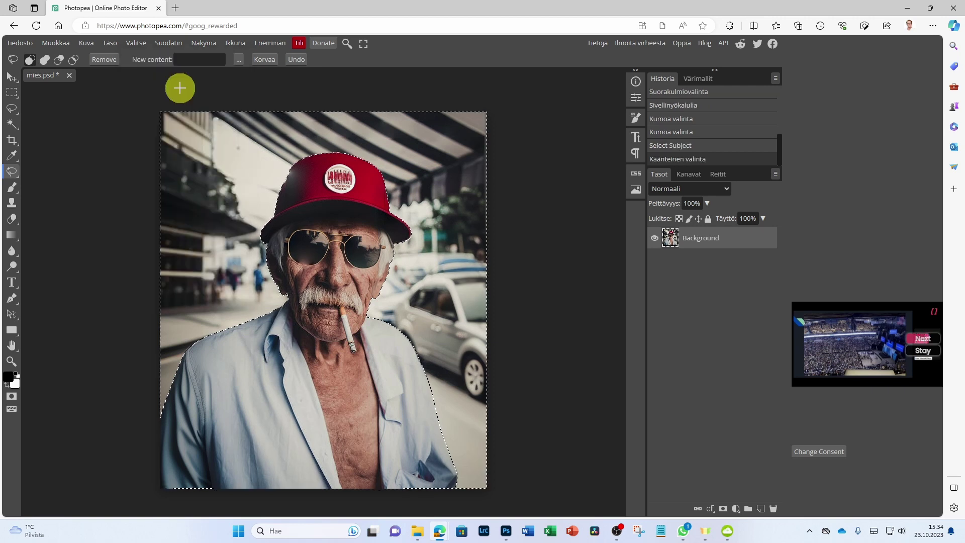
right_click(16, 175)
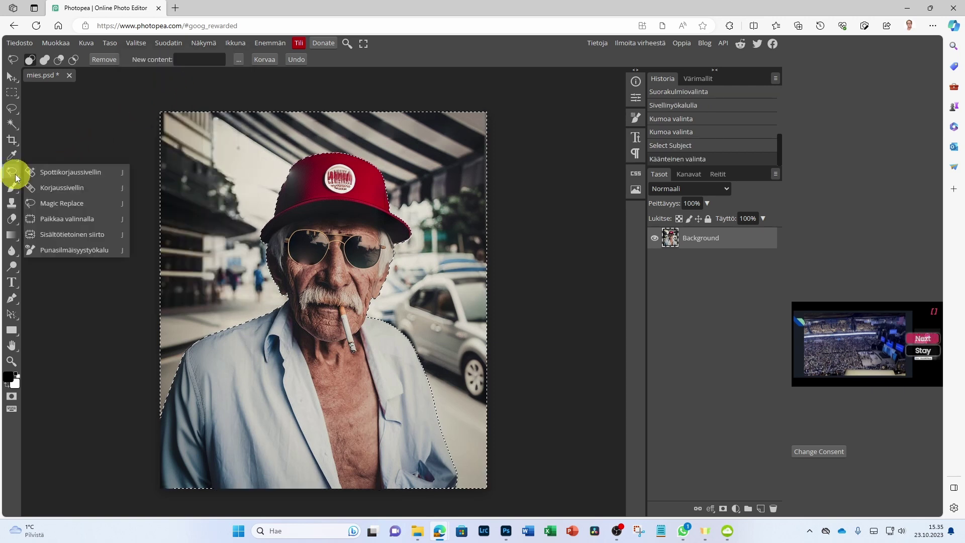
click(73, 204)
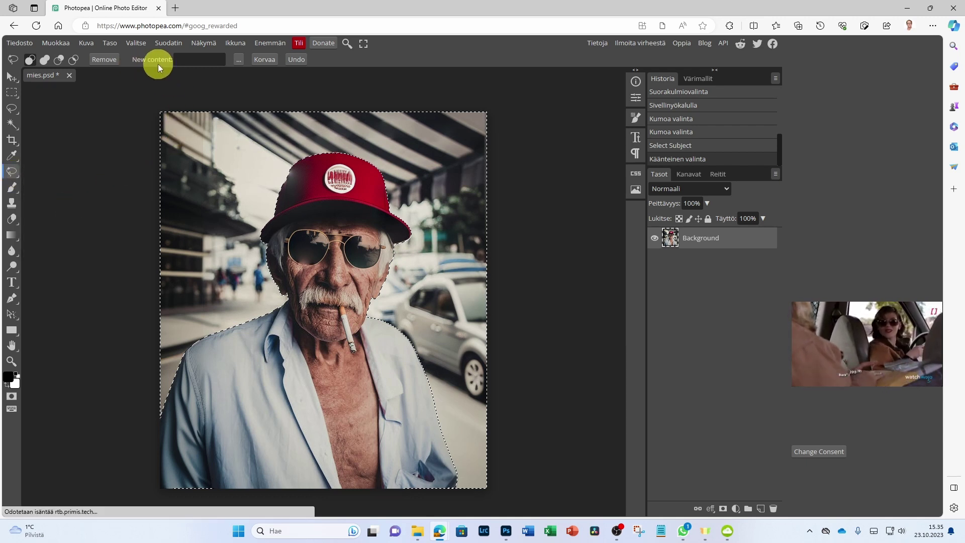
click(190, 59)
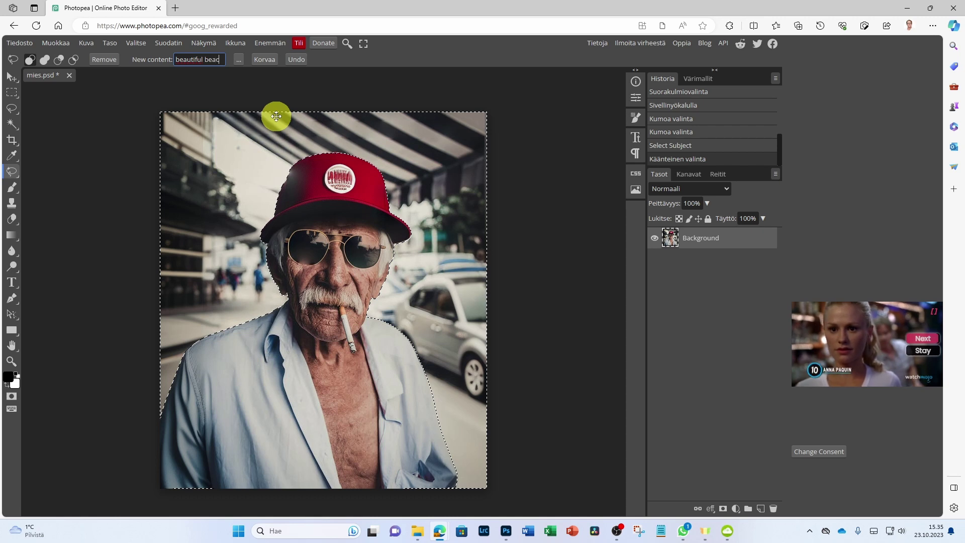
text(h)
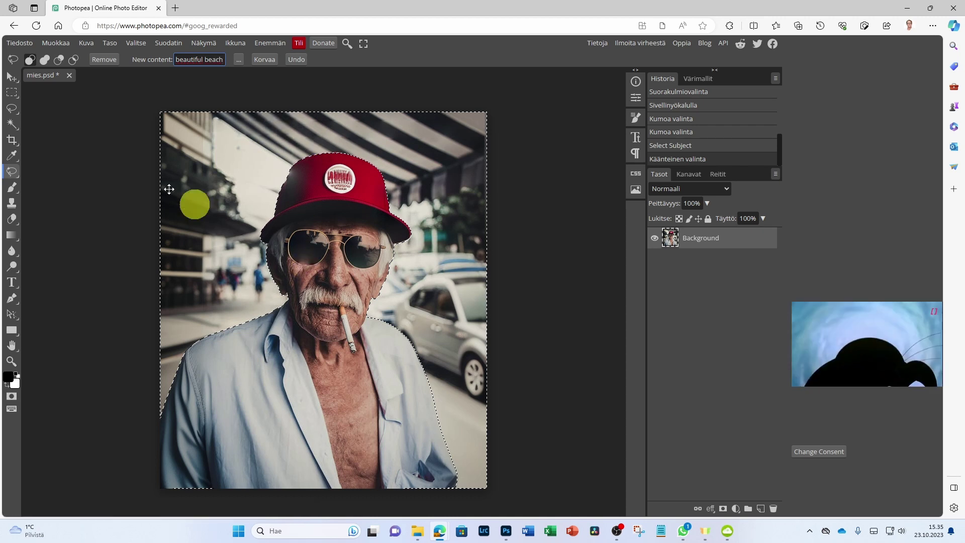
click(264, 58)
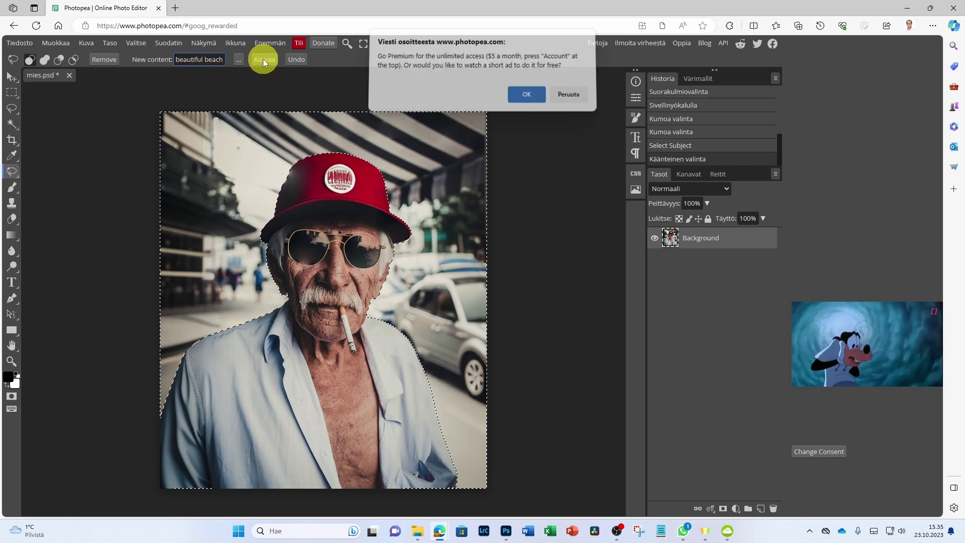
click(523, 101)
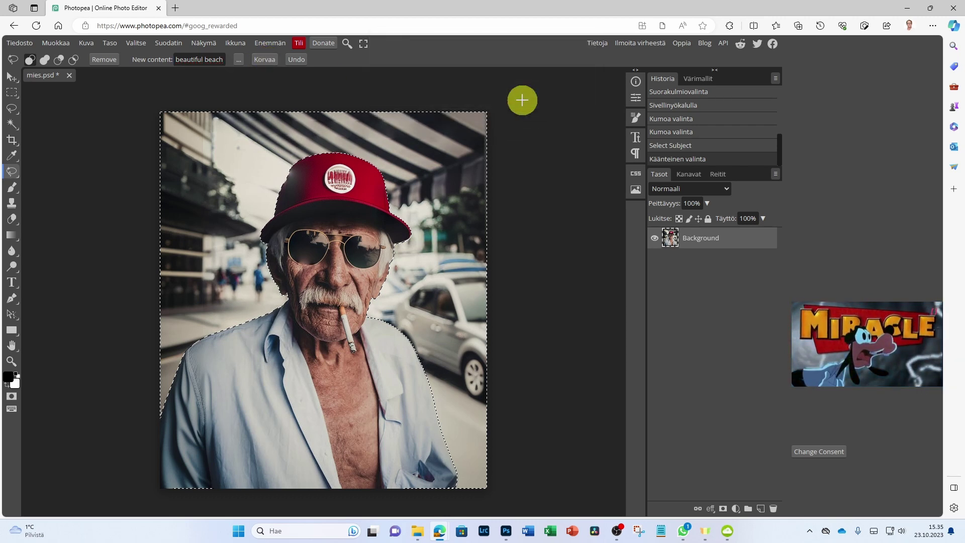
scroll(472, 109, down, 1)
scroll(430, 186, up, 3)
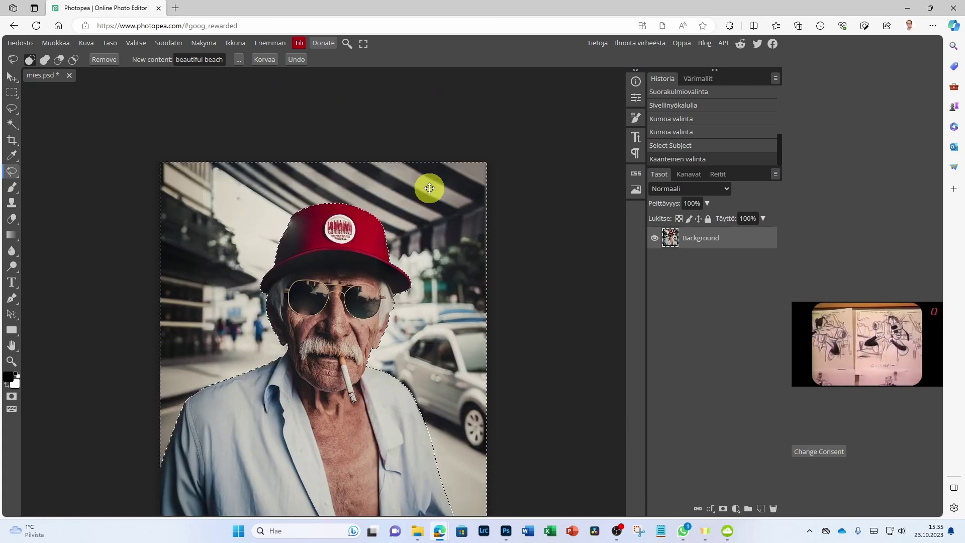
scroll(430, 188, down, 1)
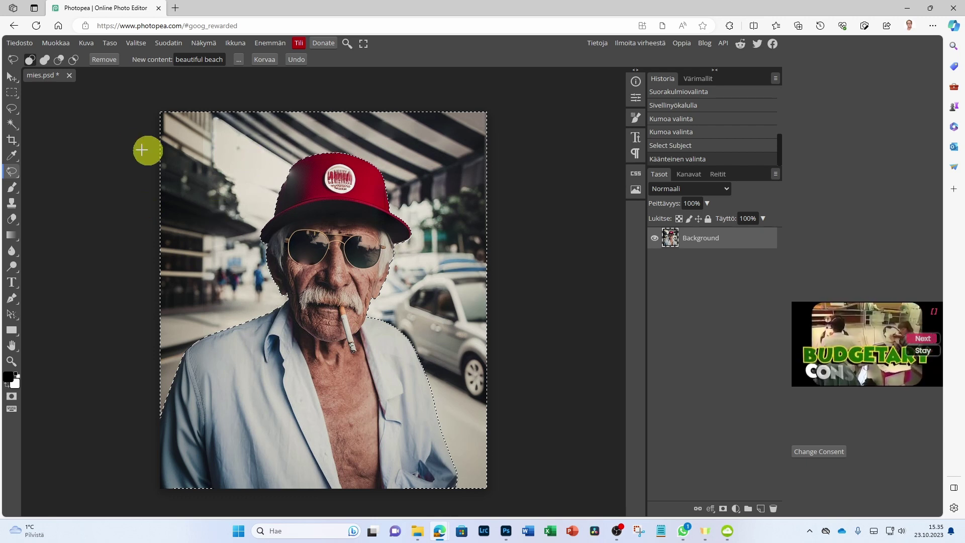
Save mies.psd with Tiedosto > Tallenna, confirming the overwrite
click(27, 46)
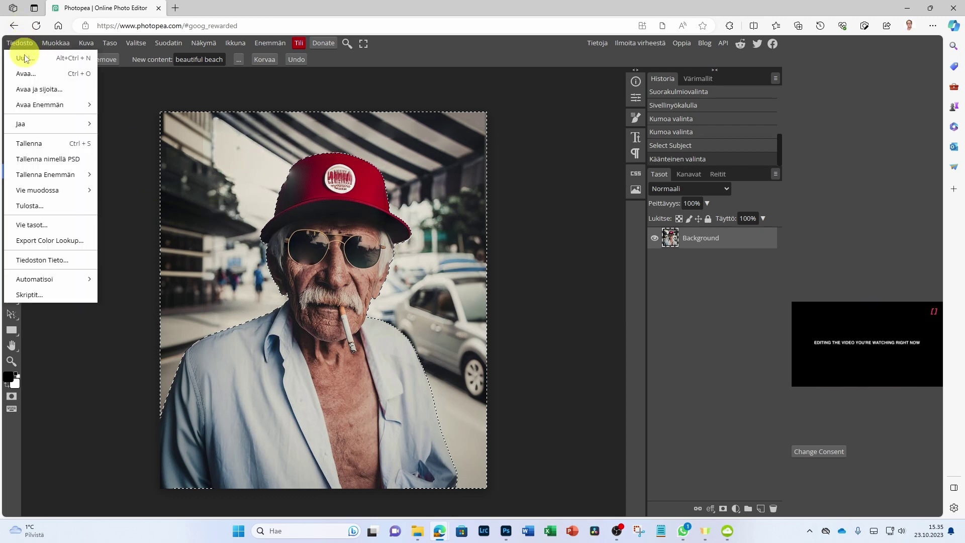
click(40, 143)
click(506, 84)
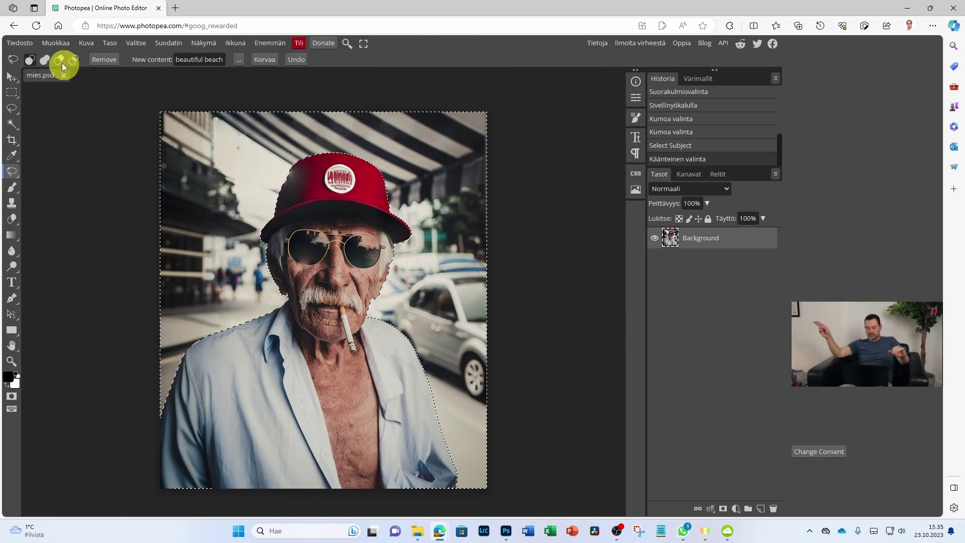
Reload Photopea and reopen mies.psd from Storage
click(38, 28)
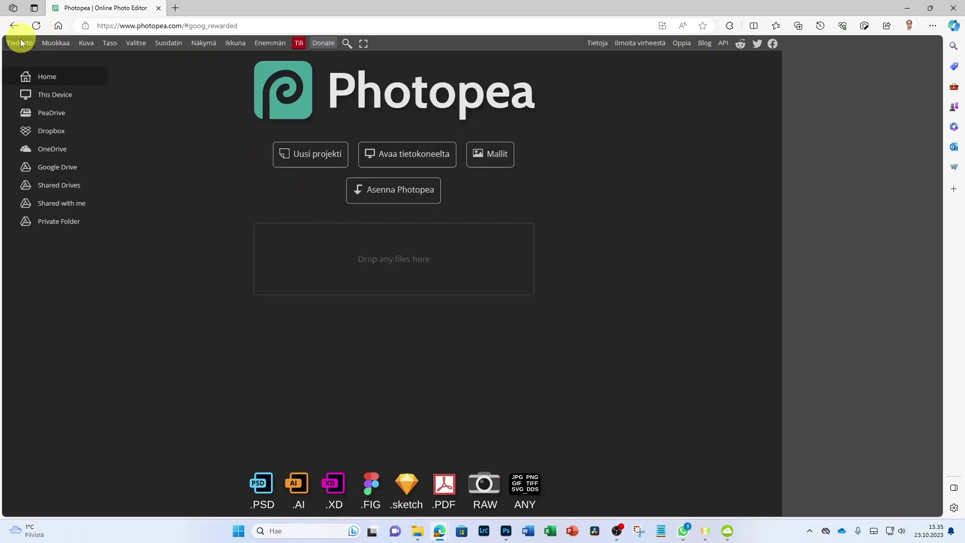
click(21, 43)
mouse_move(45, 104)
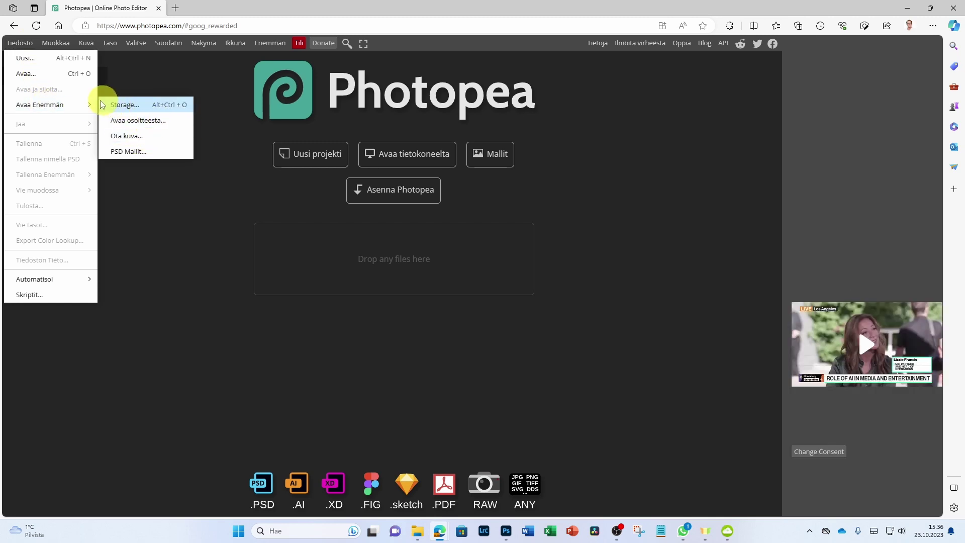
click(51, 74)
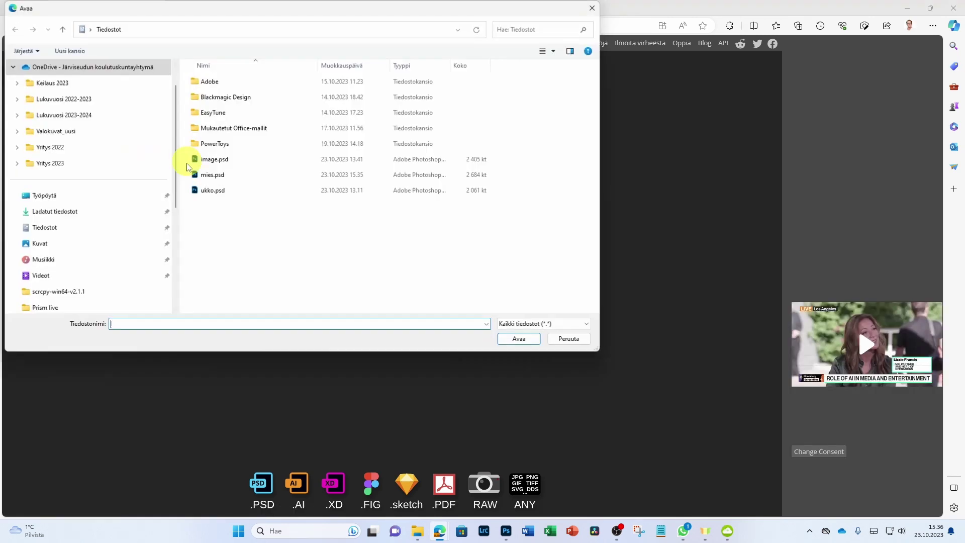
click(220, 176)
click(532, 340)
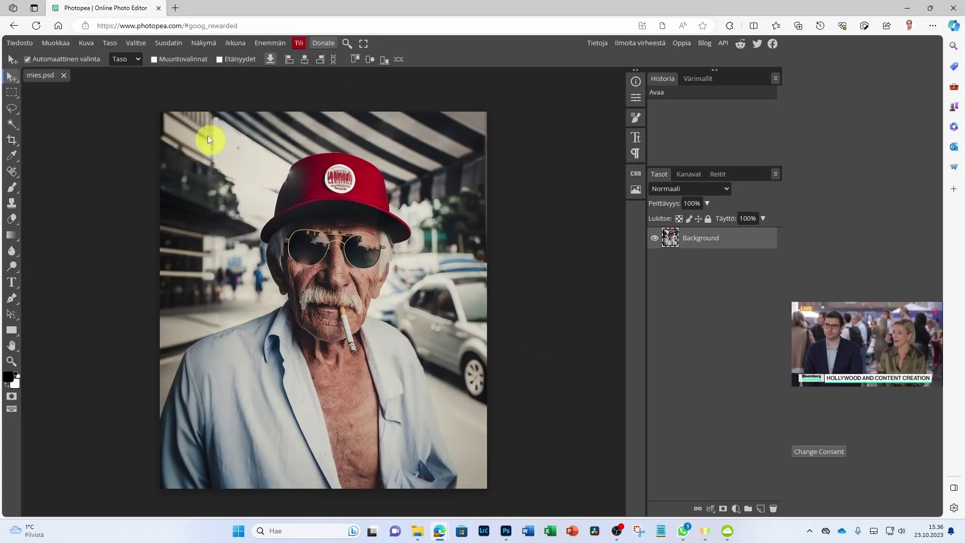
Select the man with Select Subject, dismissing the ad, then invert with Käänteinen valinta
click(137, 43)
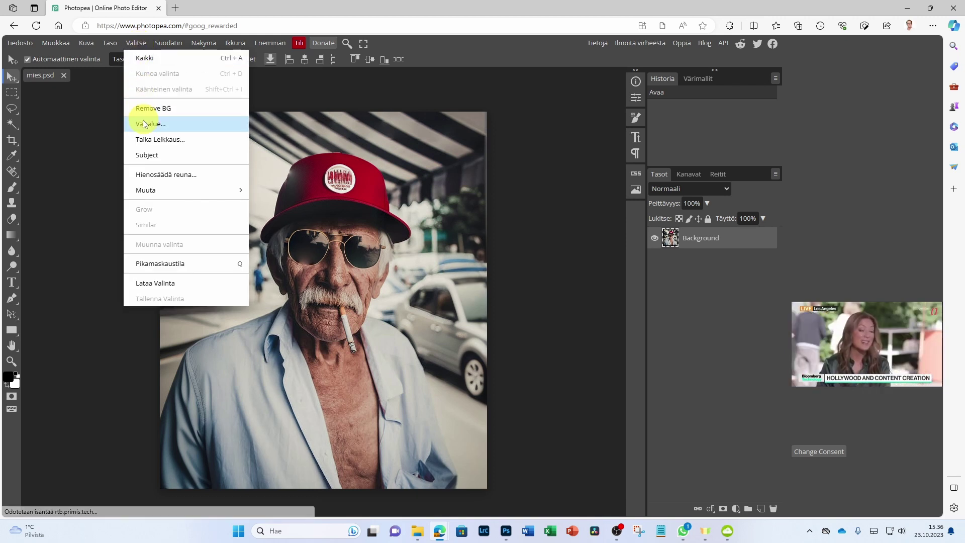
click(146, 155)
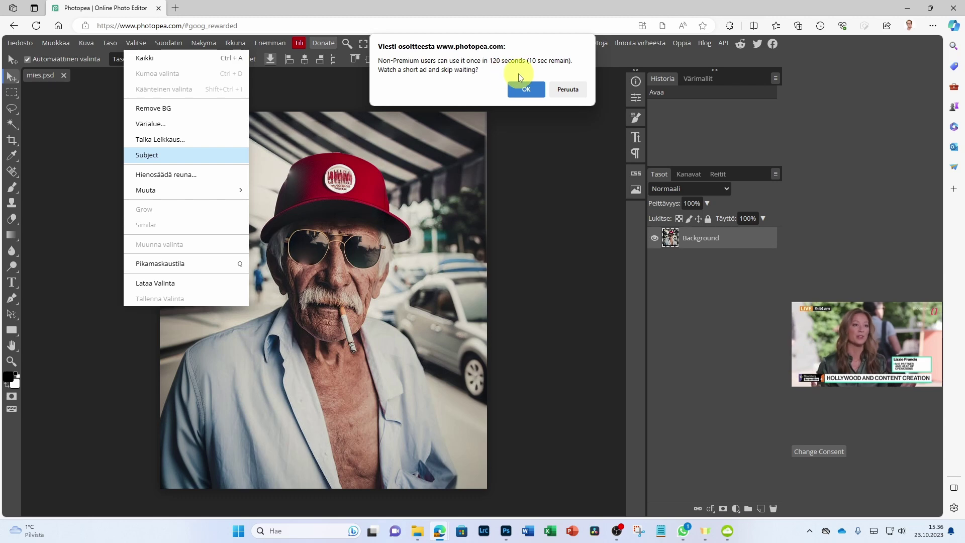
click(533, 98)
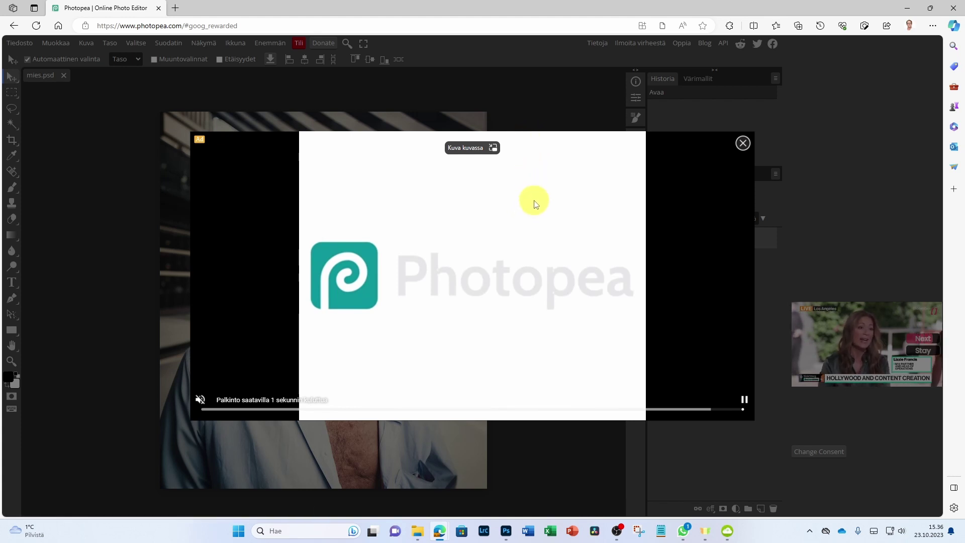
click(744, 143)
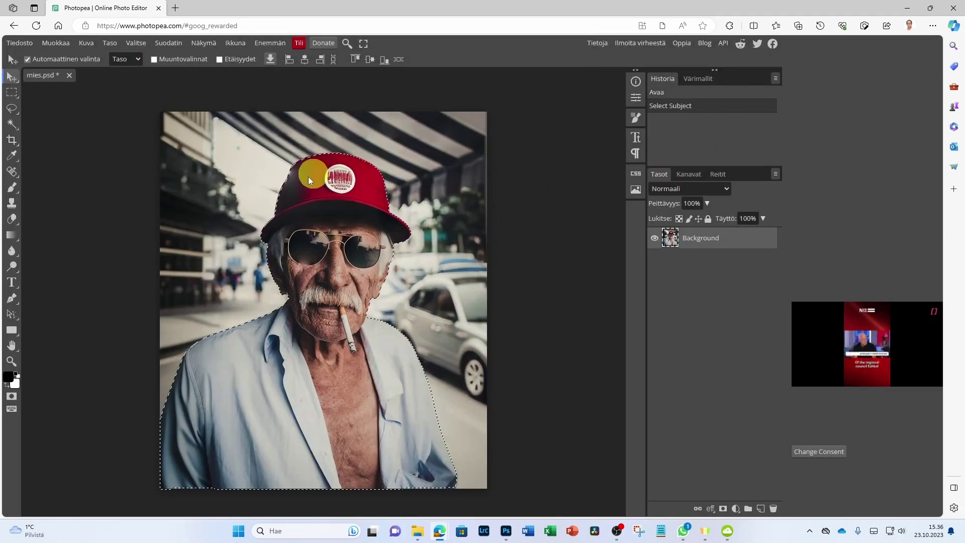
click(133, 46)
click(141, 89)
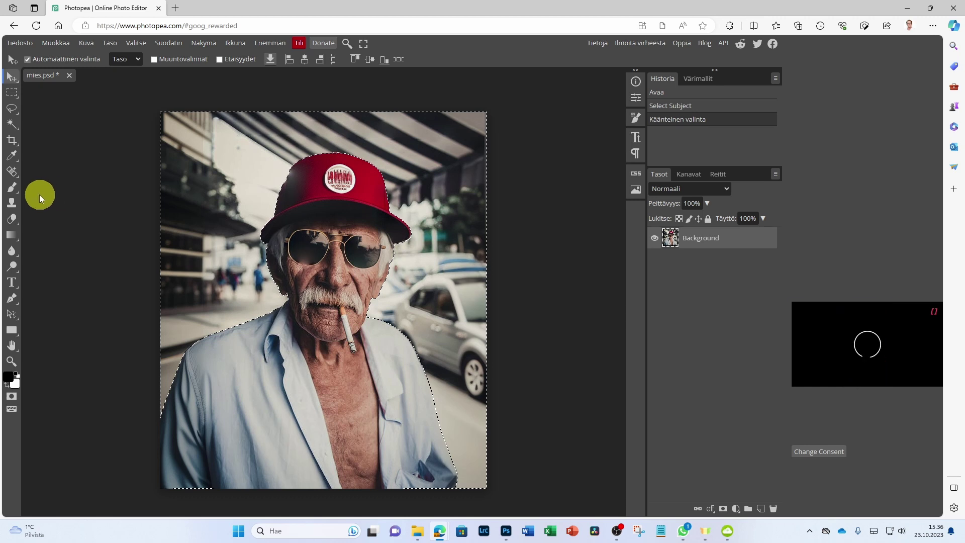
Magic Replace the selected street background using the 'beautiful beach' prompt
right_click(16, 174)
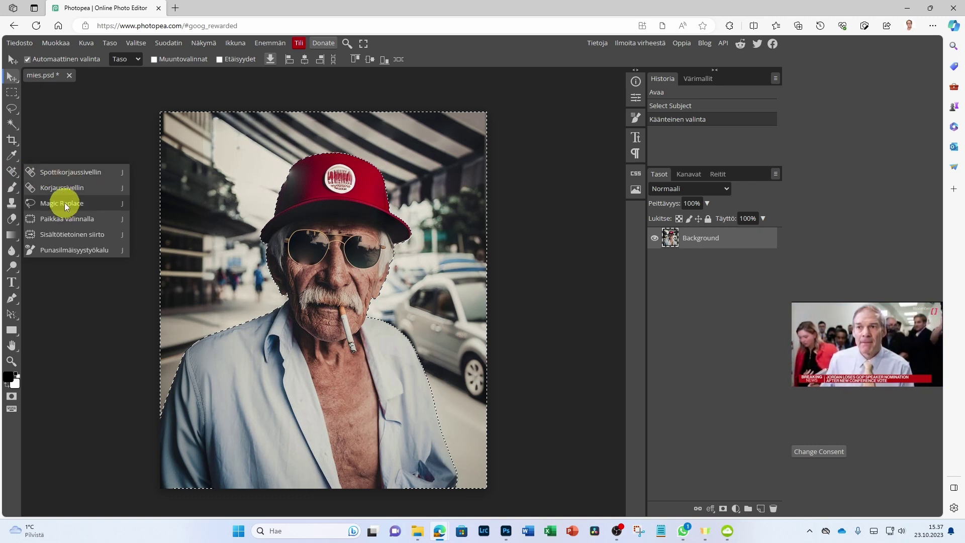
click(65, 203)
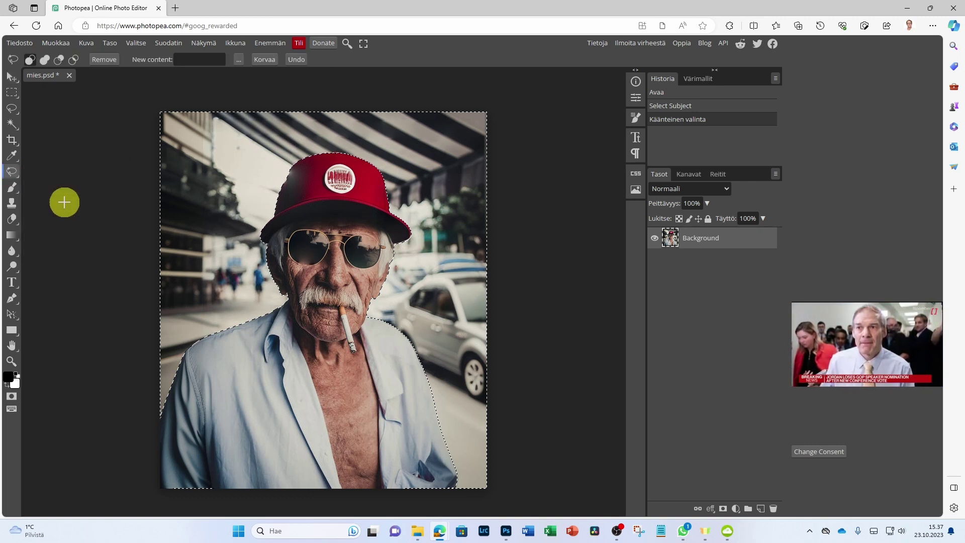
click(207, 60)
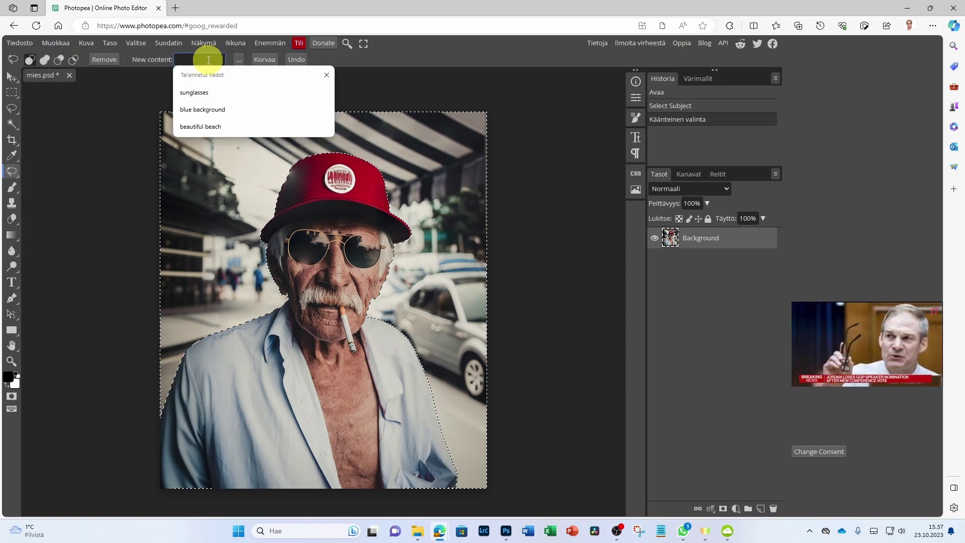
click(199, 127)
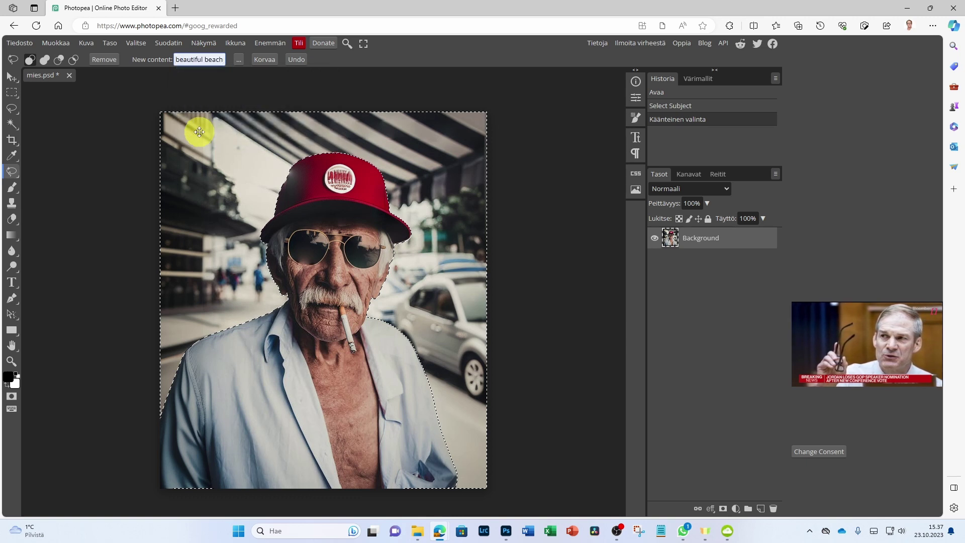
click(264, 60)
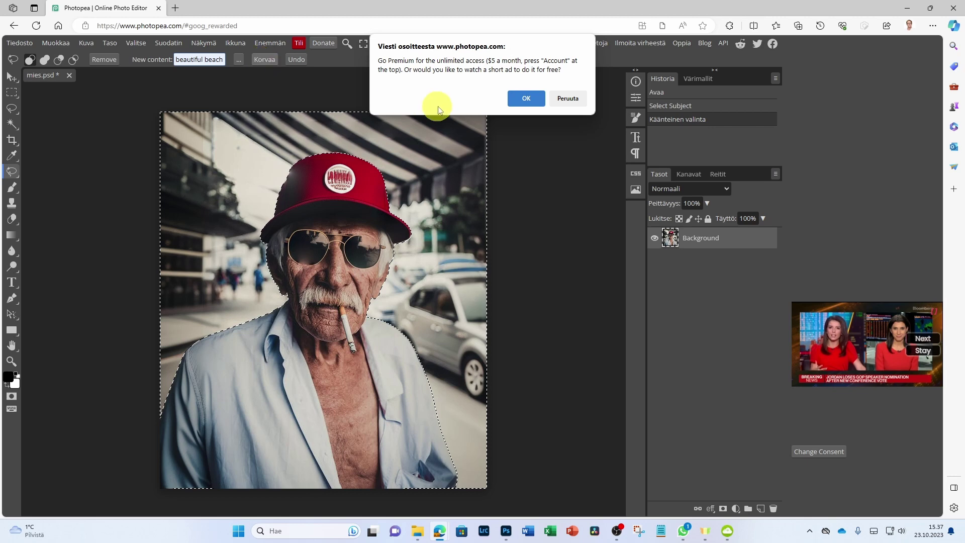
click(527, 99)
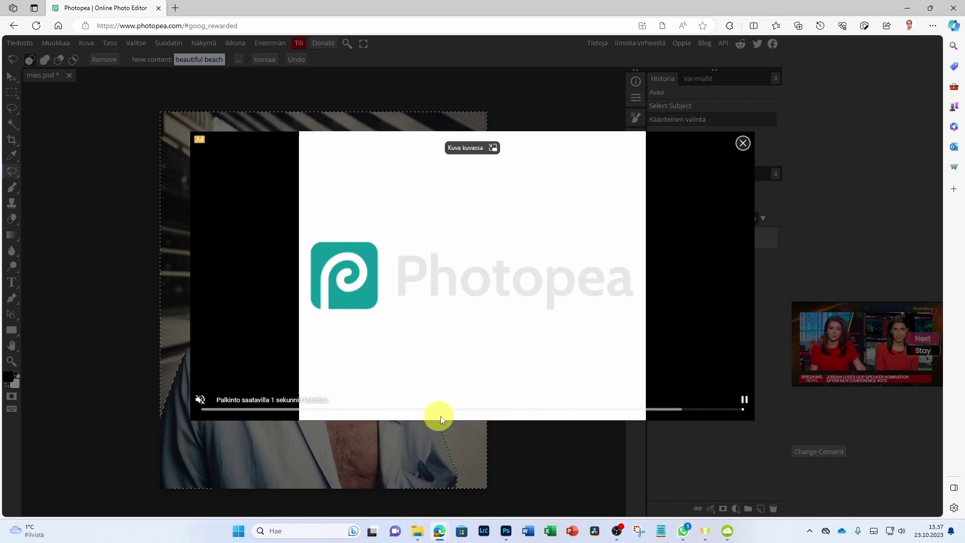
click(743, 145)
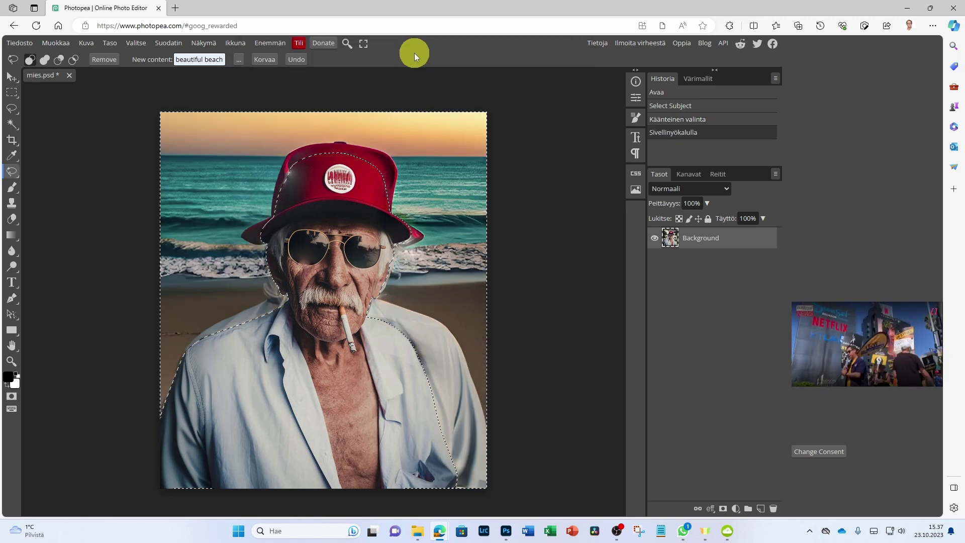
Deselect and undo the accidental 10% opacity change
key(ctrl+d)
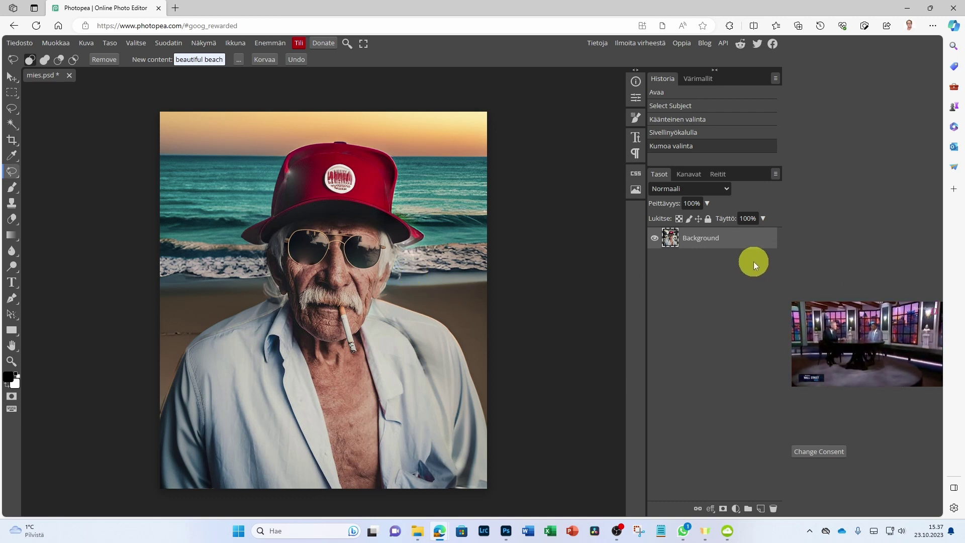
key(1)
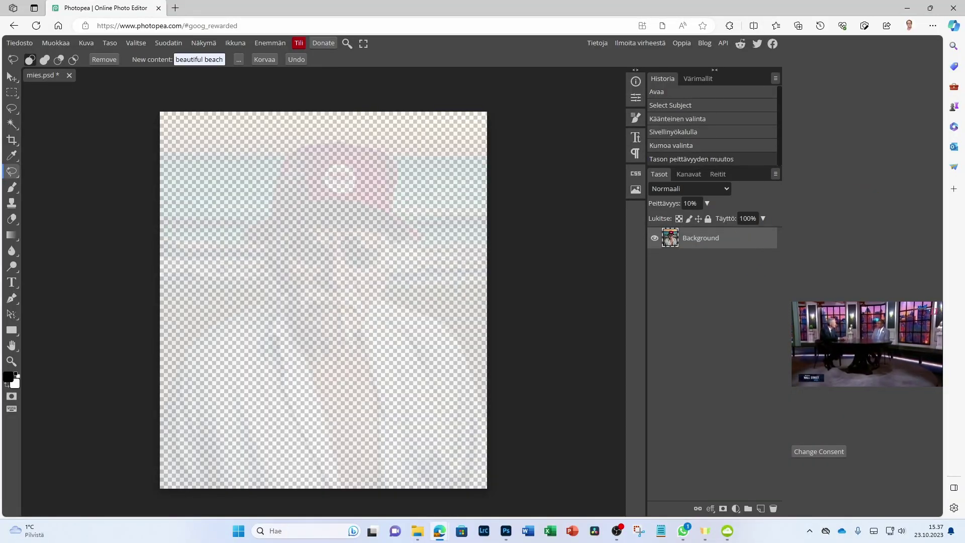
click(58, 43)
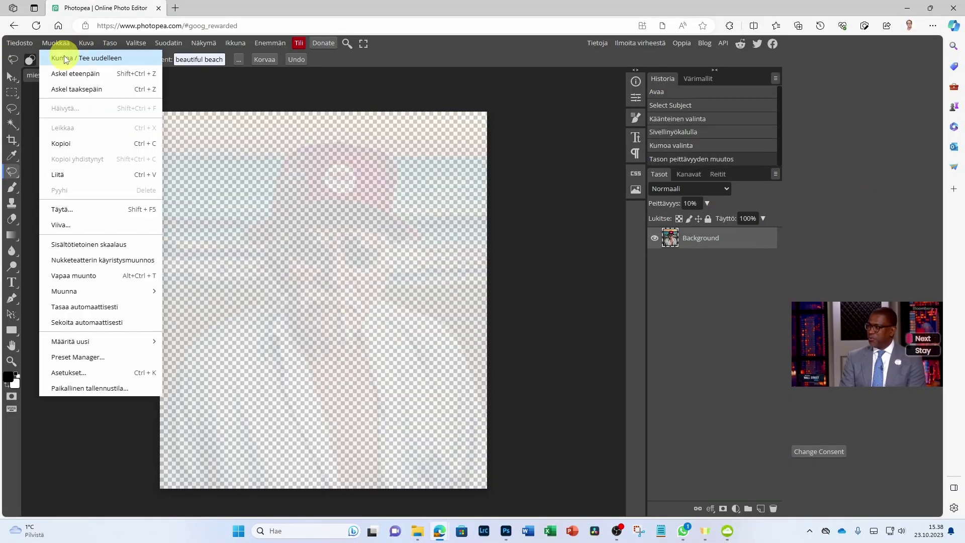
click(65, 60)
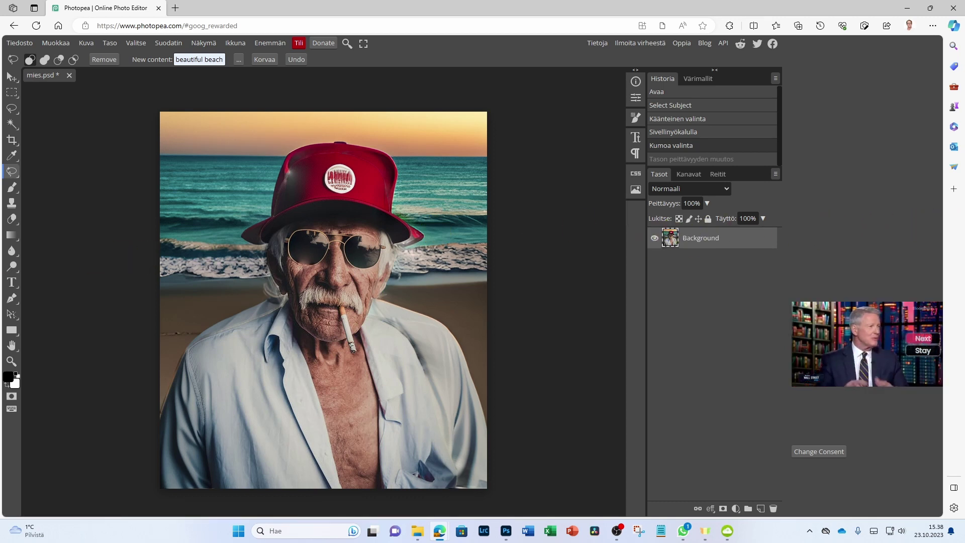
key(alt+Tab)
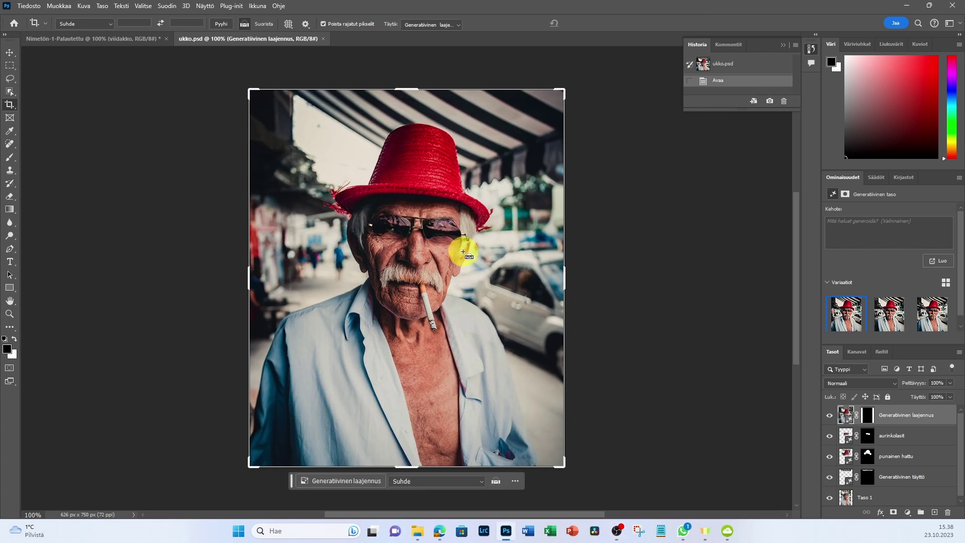
Zoom in and out on the widened portrait, then end cropping with the Move tool
key(ctrl+plus)
key(ctrl+minus)
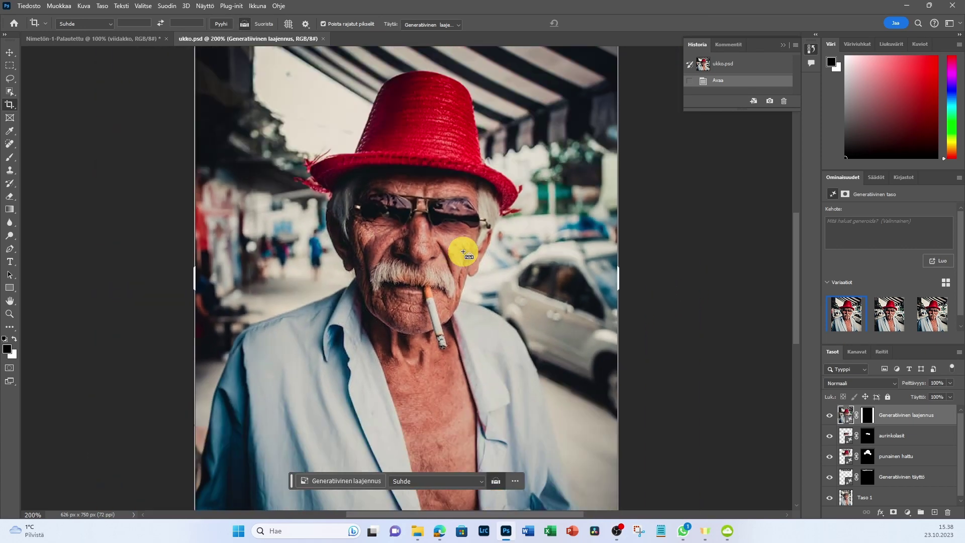
key(ctrl+plus)
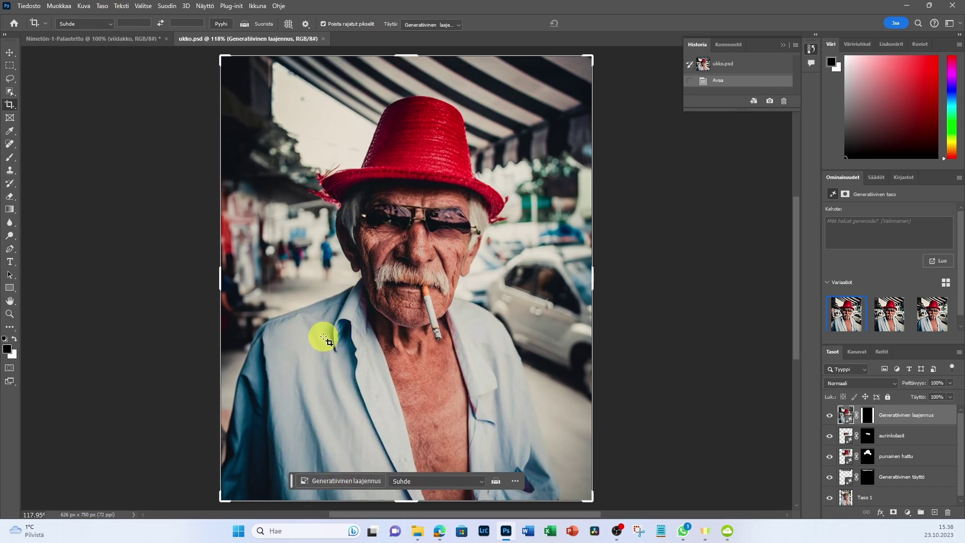
click(10, 53)
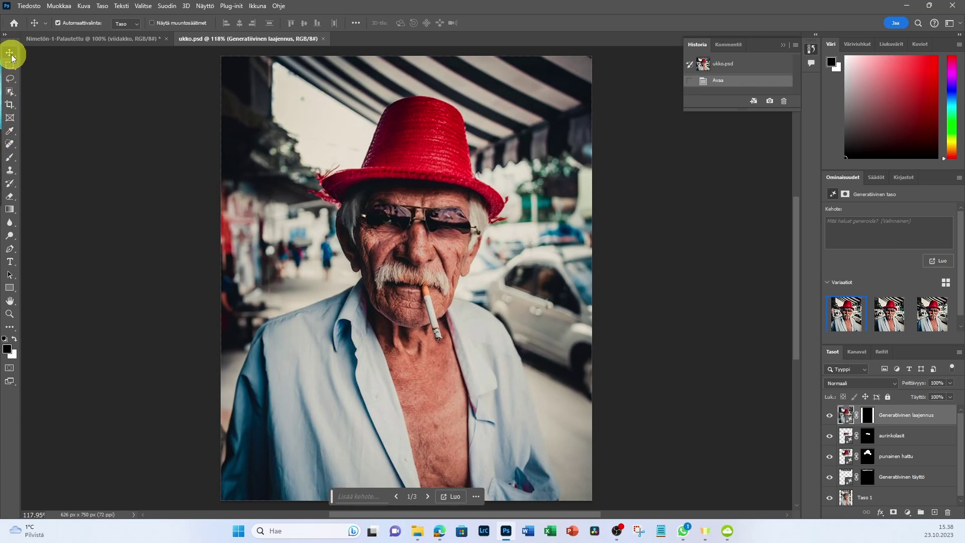
Activate Taso 1, try Select Subject on the man, then drop the selection
click(311, 221)
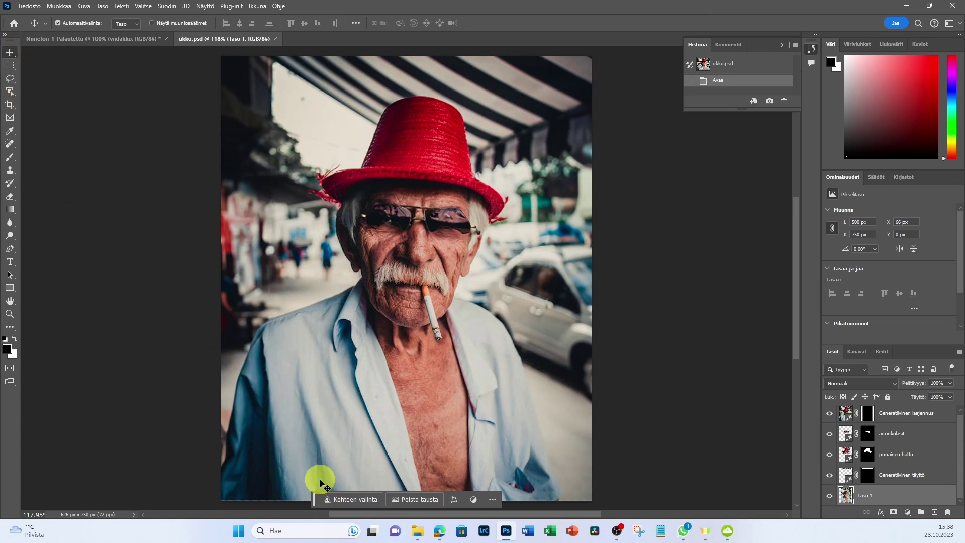
click(360, 499)
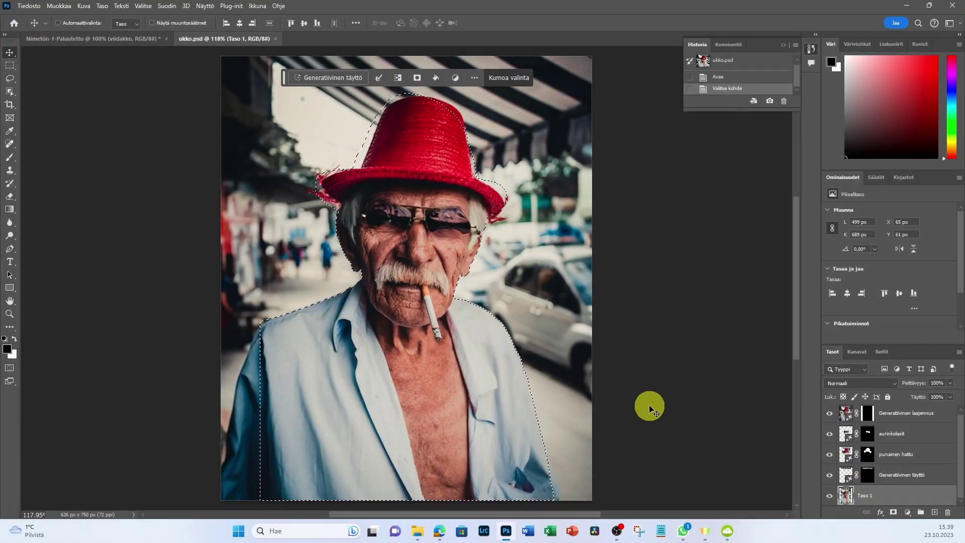
key(ctrl+d)
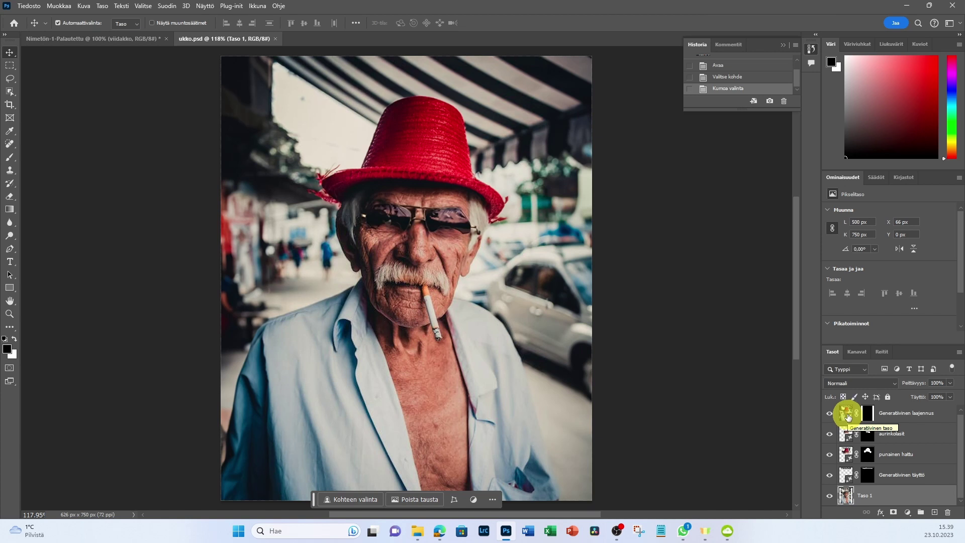
Select all five layers, from Generatiivinen laajennus down to Taso 1
click(848, 417)
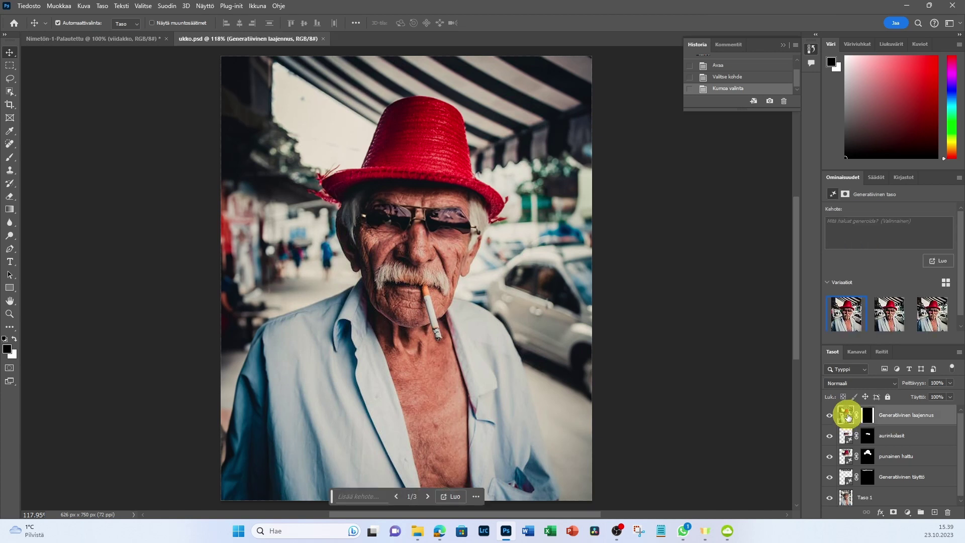
shift+click(848, 478)
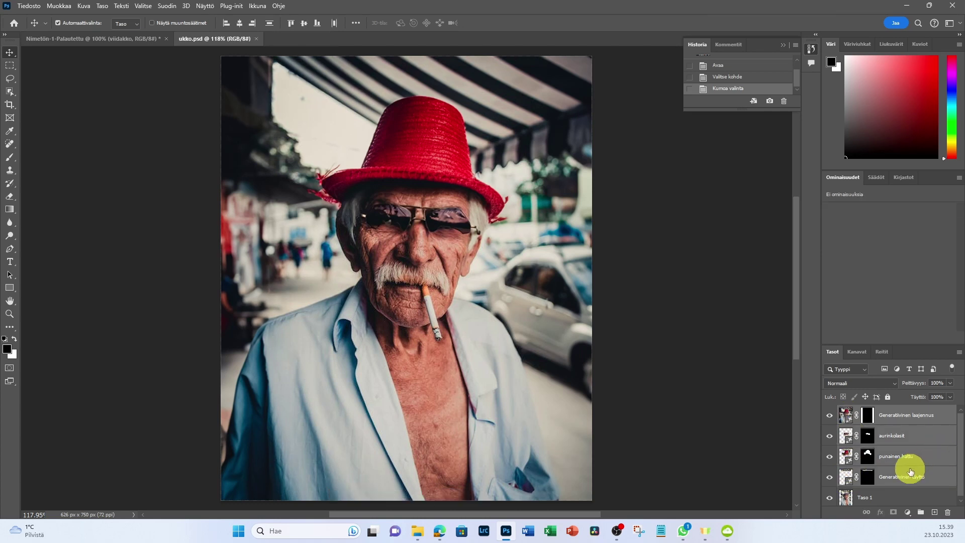
click(849, 417)
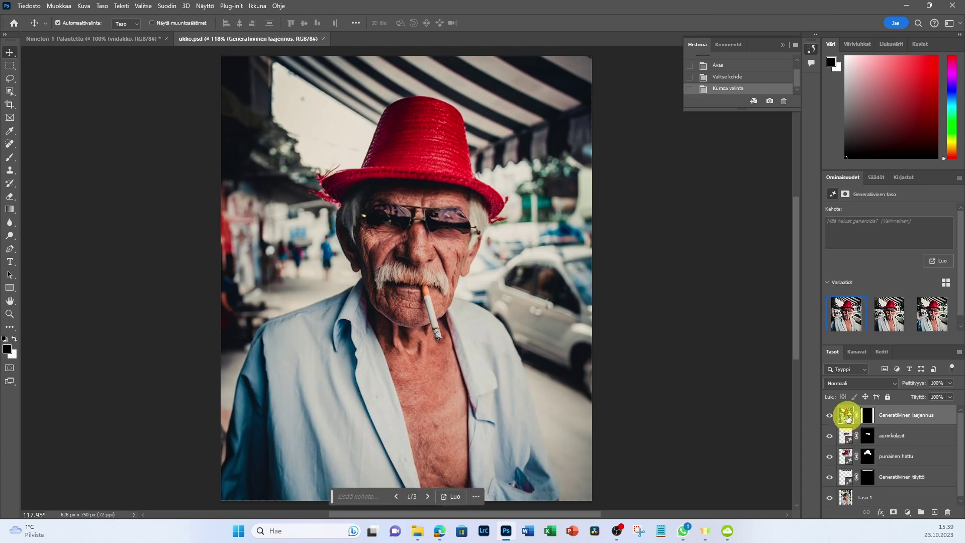
shift+click(848, 480)
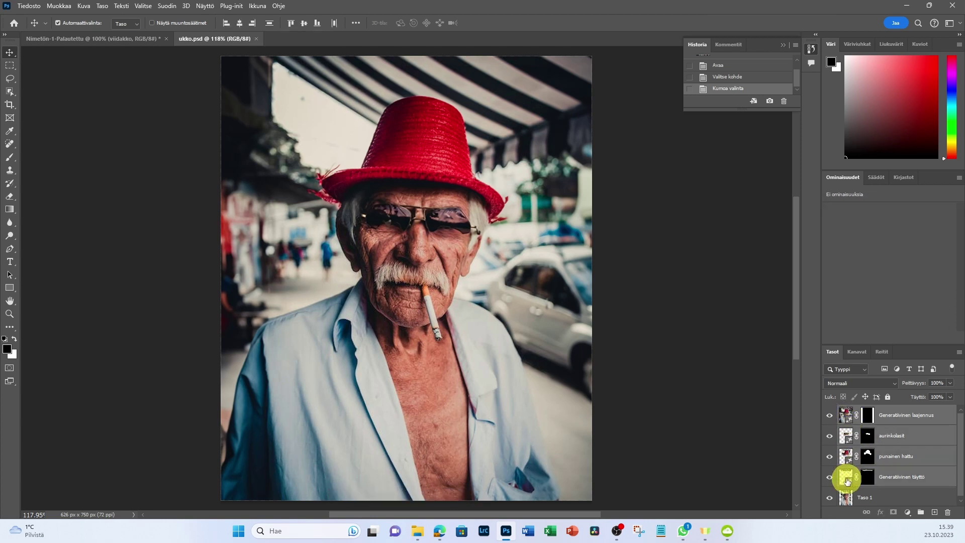
shift+click(848, 500)
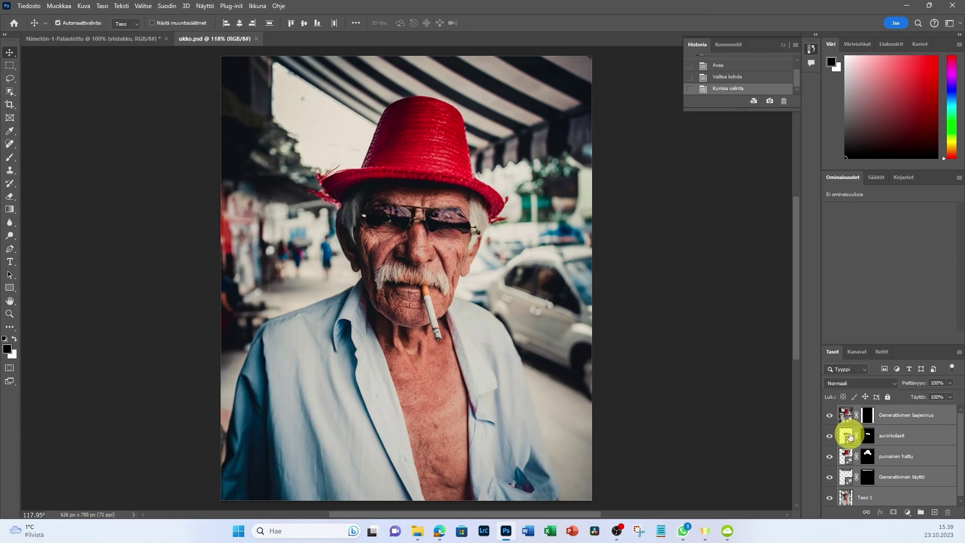
right_click(849, 437)
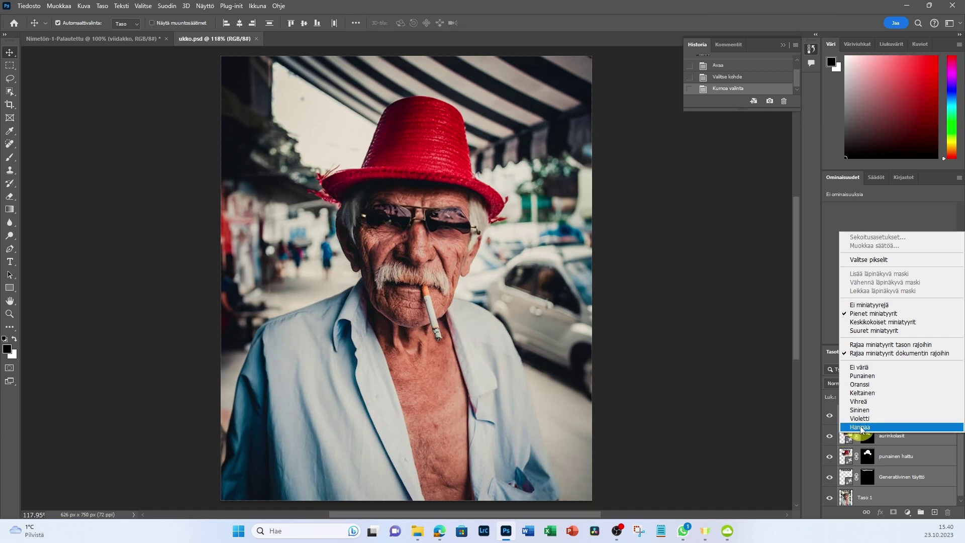
click(792, 448)
click(849, 417)
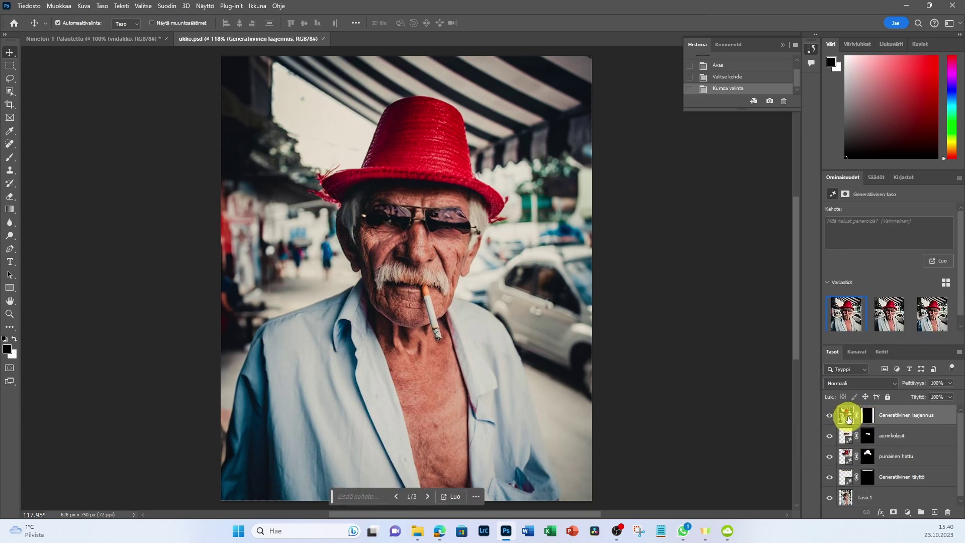
shift+click(849, 499)
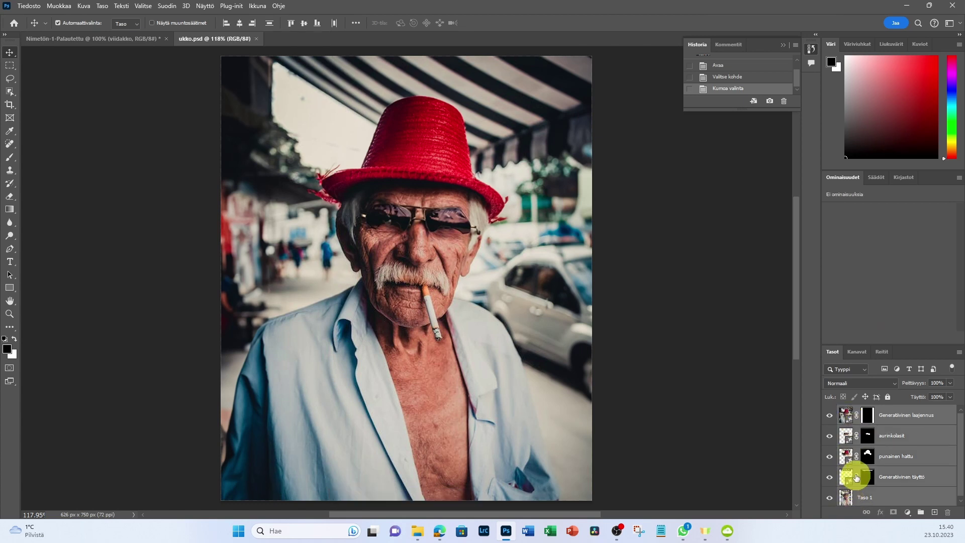
Merge the layers into one Tausta layer with Yhdistä tasot, then select the man with Kohteen valinta
right_click(909, 432)
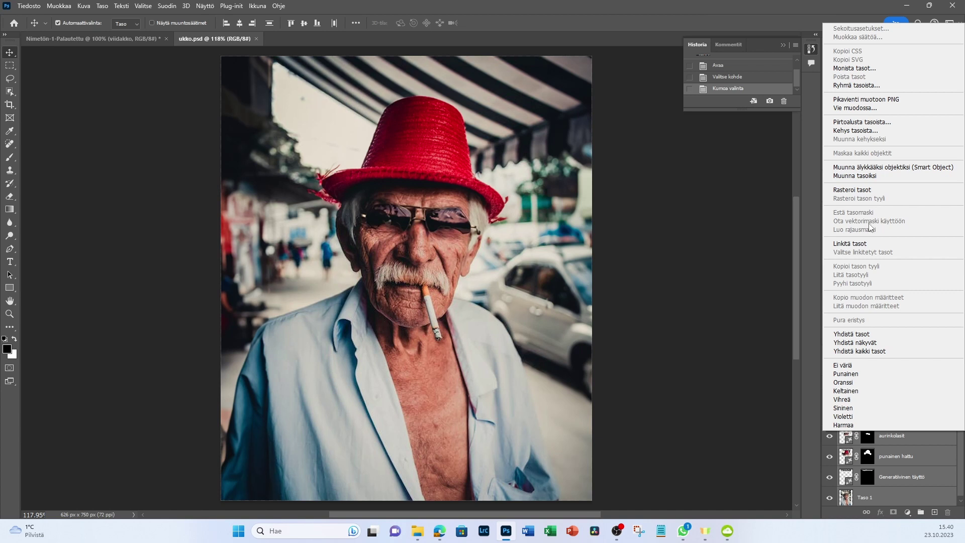
click(859, 352)
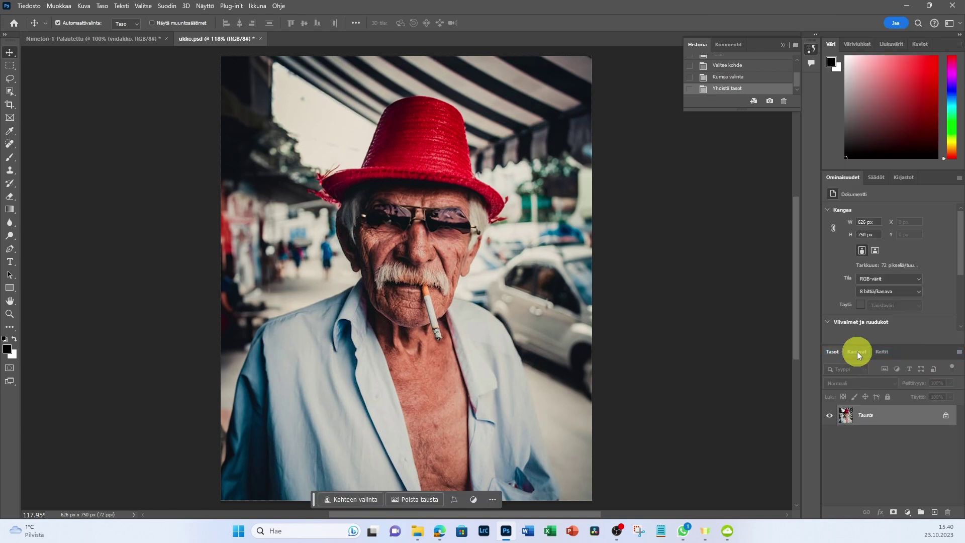
click(349, 501)
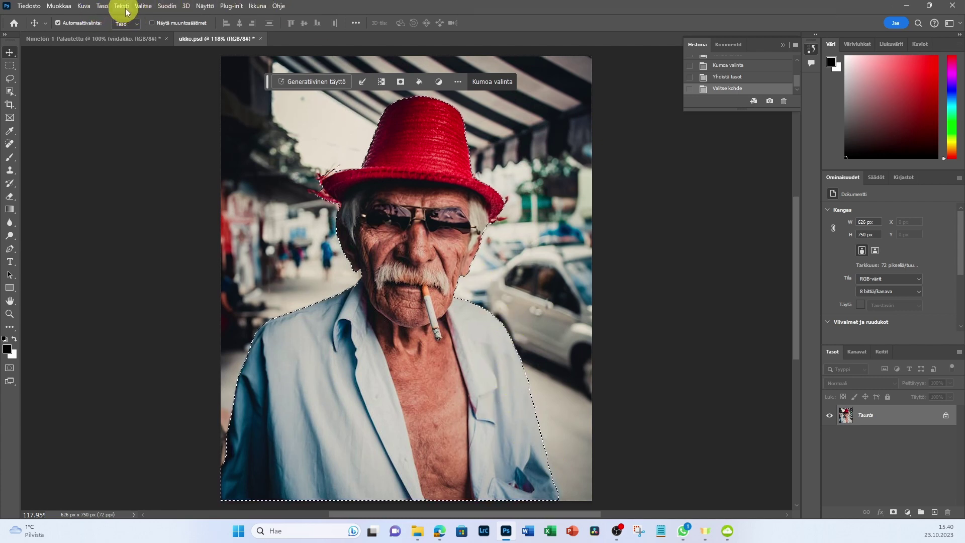
Invert the selection and Generative Fill the background with the prompt 'kaunis rantamaisema'
click(143, 6)
click(145, 46)
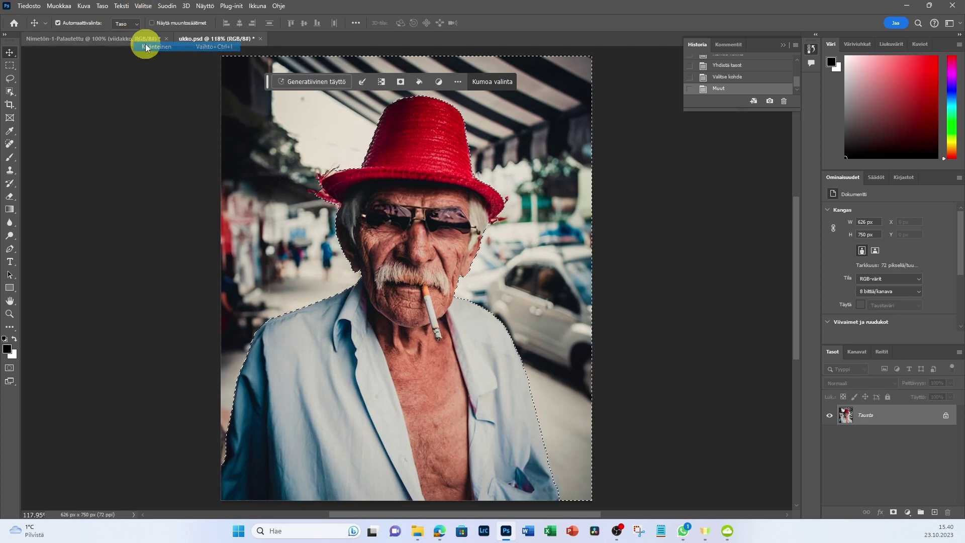
click(315, 82)
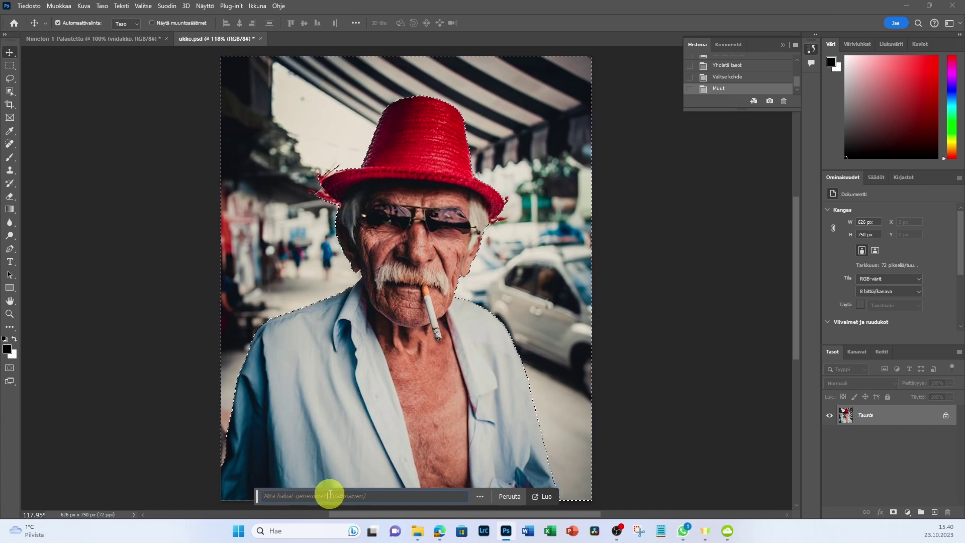
text(kaul r)
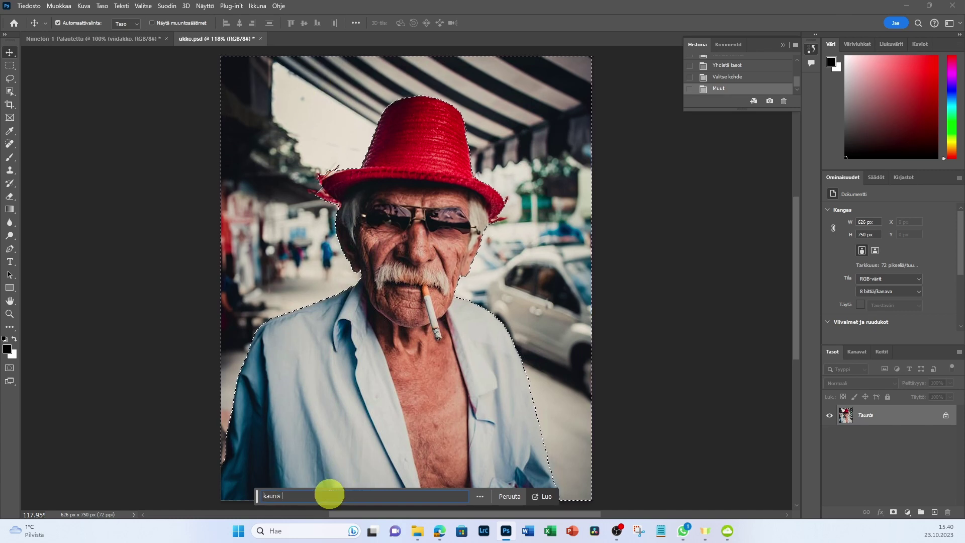
text(antamaisema)
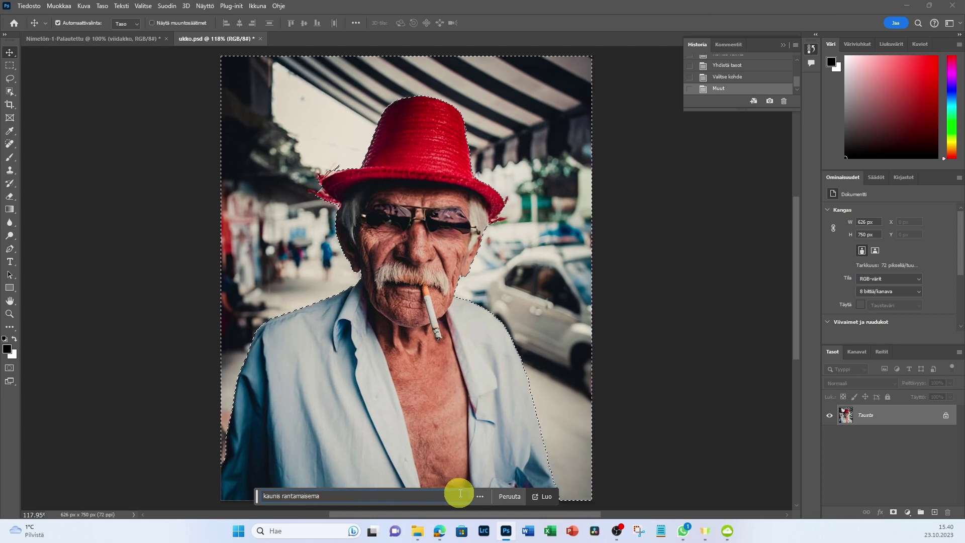
click(546, 498)
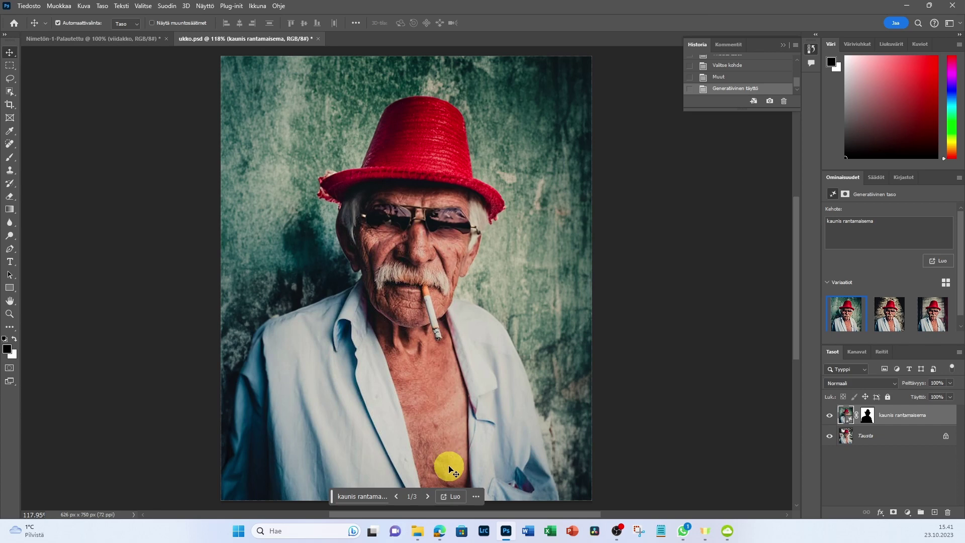
Preview the three generated backgrounds and settle on the green wall variation
click(894, 320)
click(938, 323)
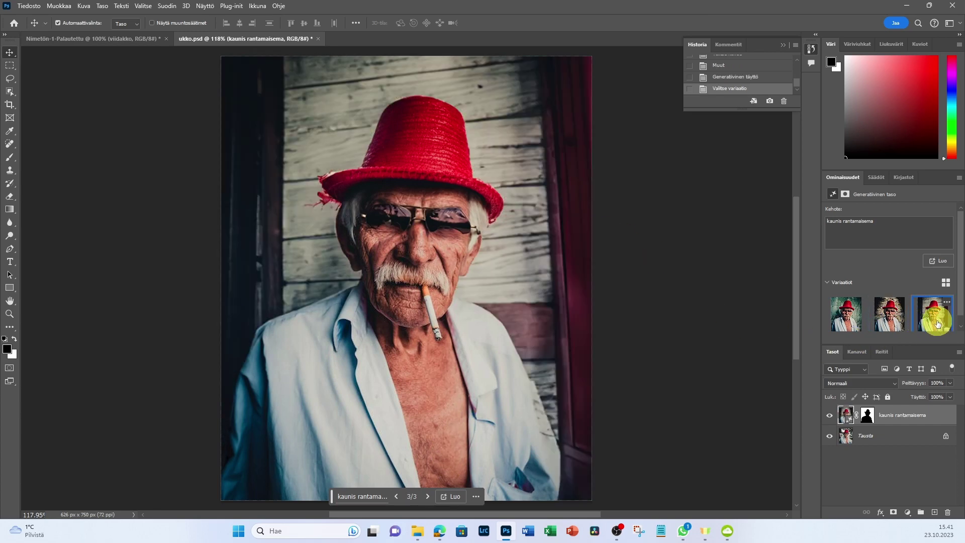
click(848, 322)
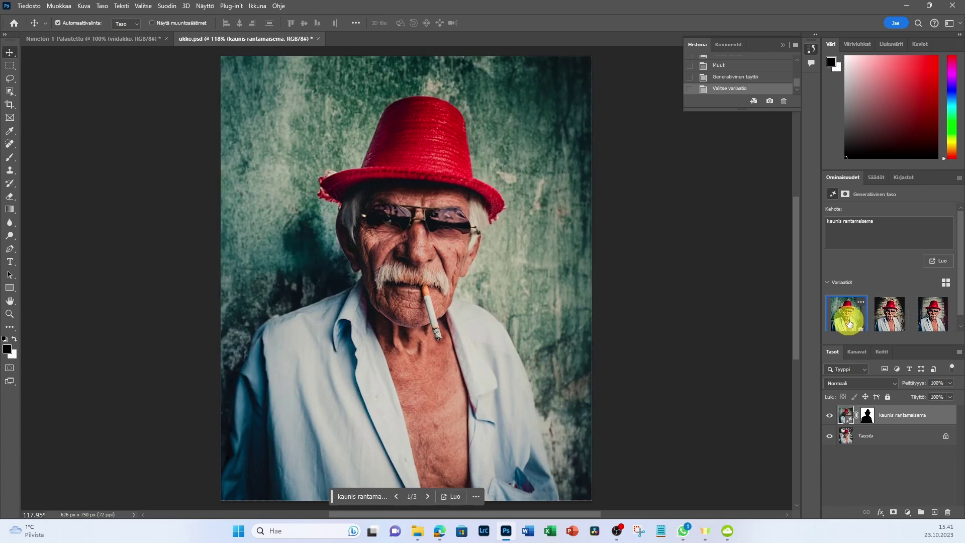
click(396, 497)
click(397, 496)
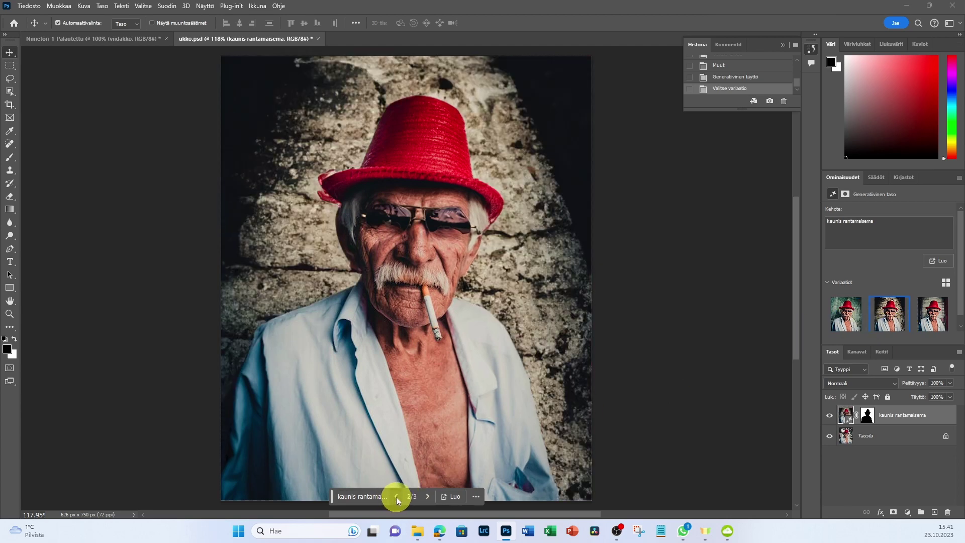
Select the old prompt text and start replacing it with 'beautiful beach'
click(396, 497)
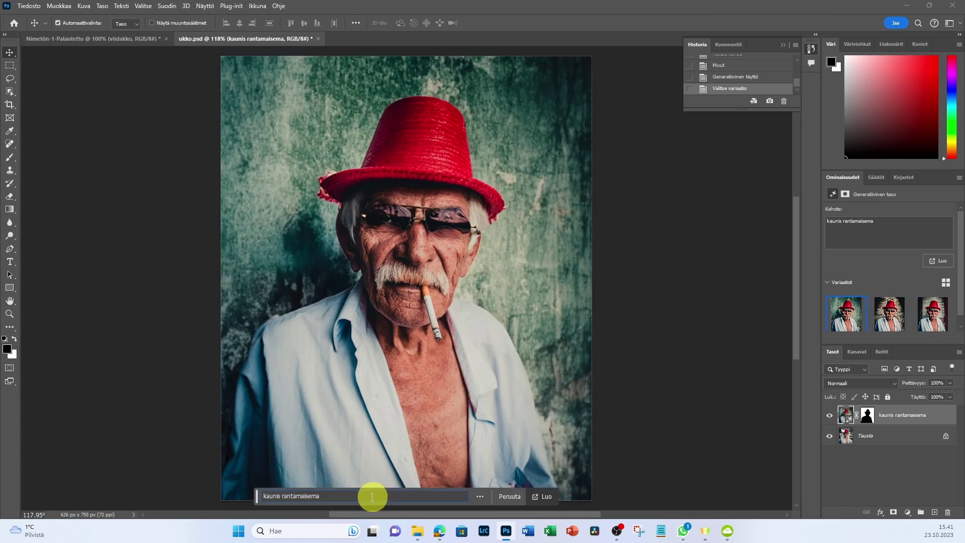
drag(324, 496, 243, 502)
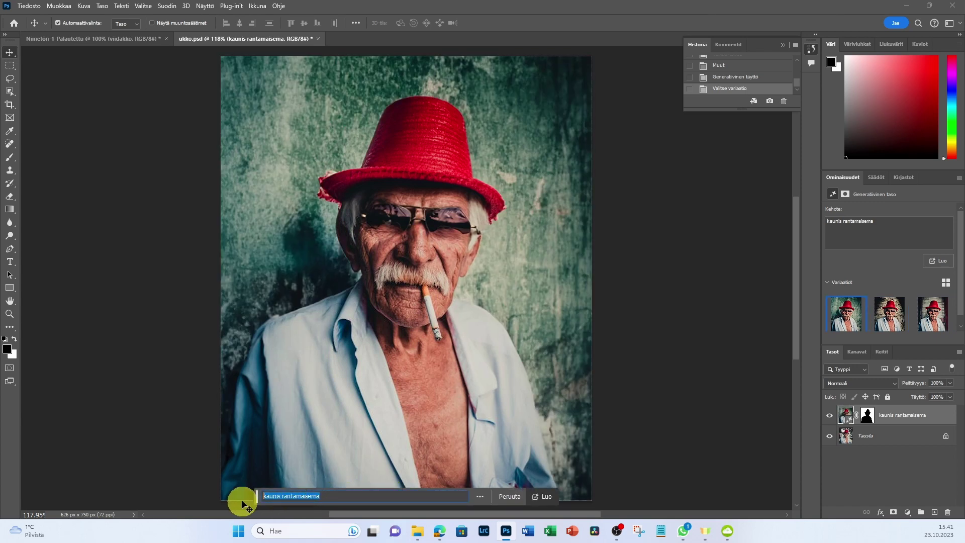
text(beautiful beach)
Generate new Photoshop background variations from the 'beautiful beach' prompt
click(546, 498)
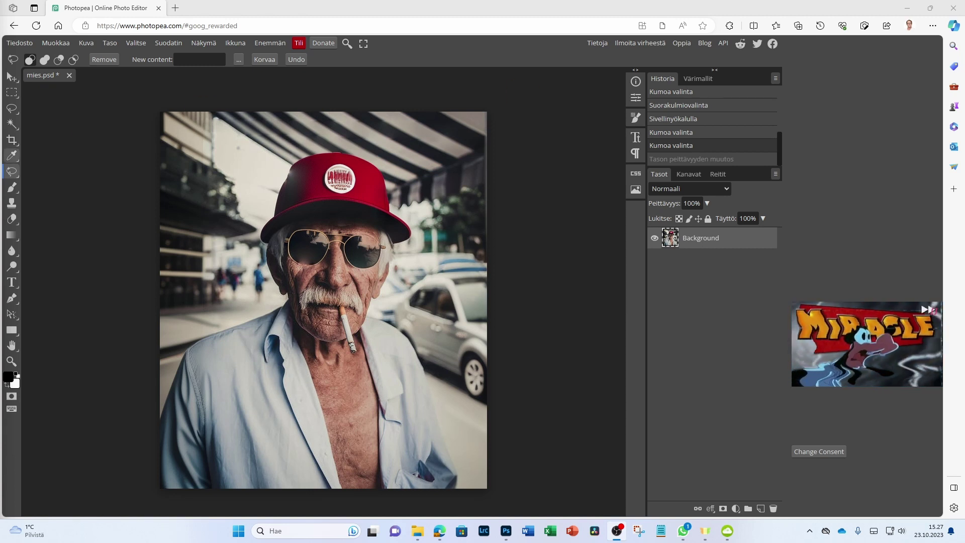
Show Photopea's healing tool flyout containing Magic Replace
click(11, 173)
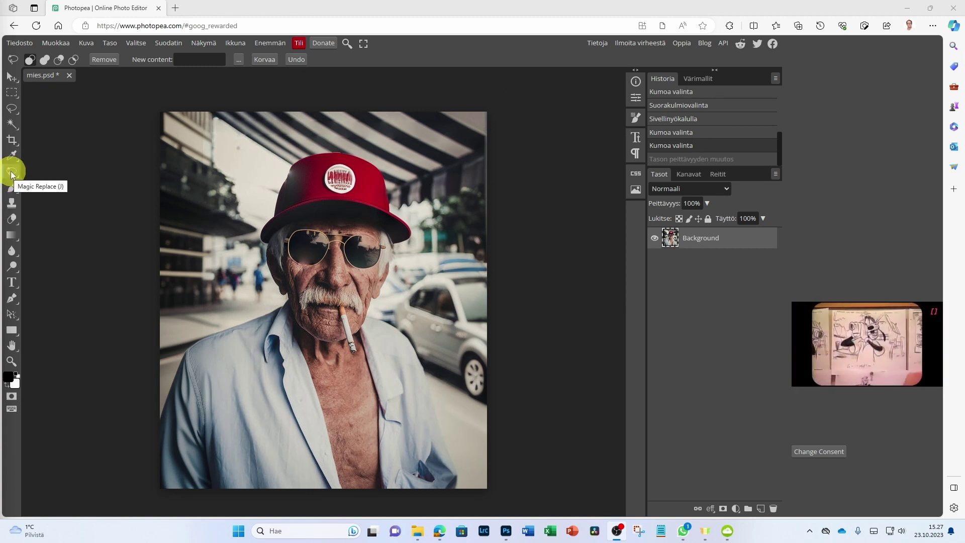